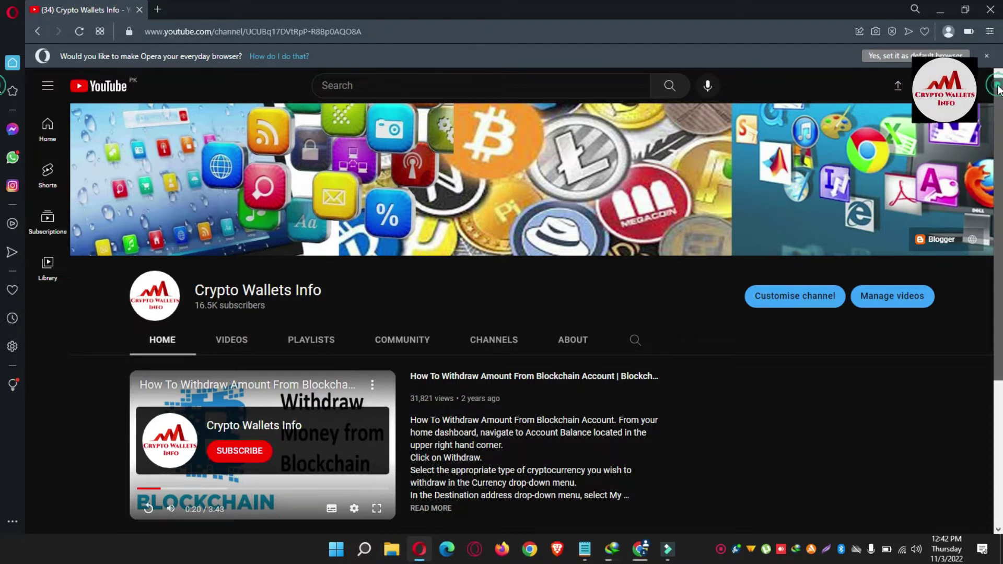
Step: Scroll the Crypto Wallets Info channel page, then minimise Opera to reveal Chrome's Google window
{"action": "scroll", "coordinate": [997, 89], "scroll_direction": "down", "scroll_amount": 4}
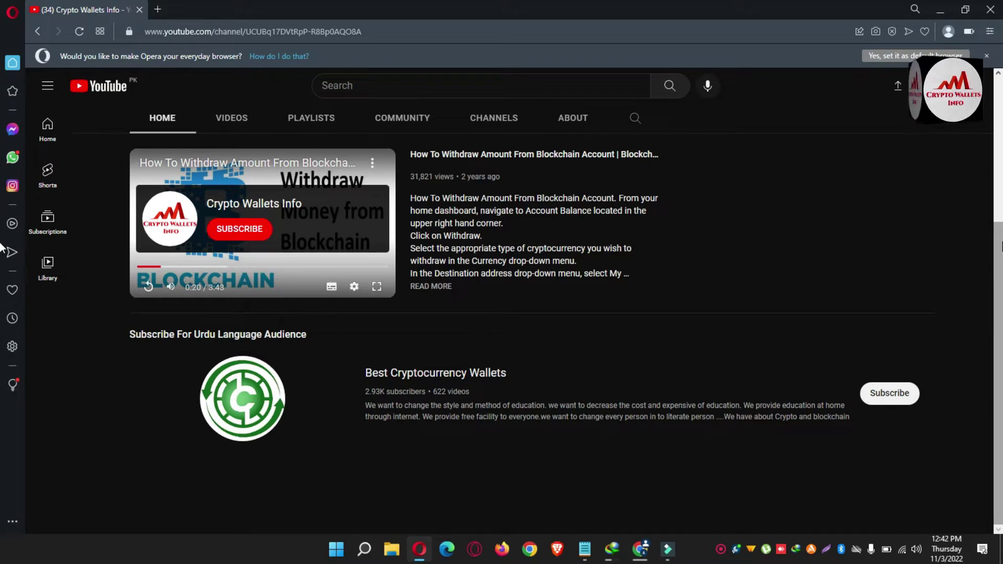
{"action": "scroll", "coordinate": [502, 261], "scroll_direction": "up", "scroll_amount": 4}
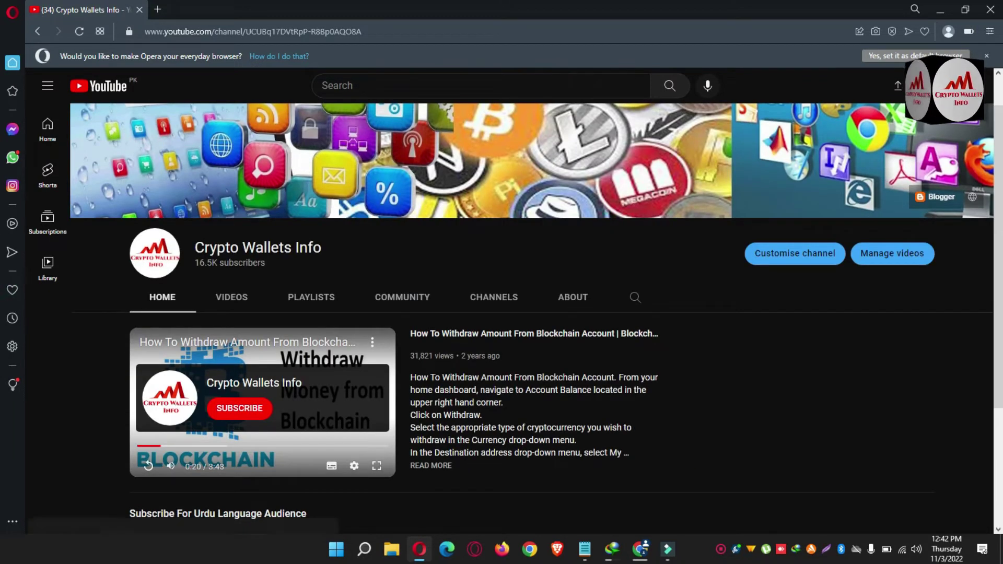
{"action": "left_click", "coordinate": [944, 10]}
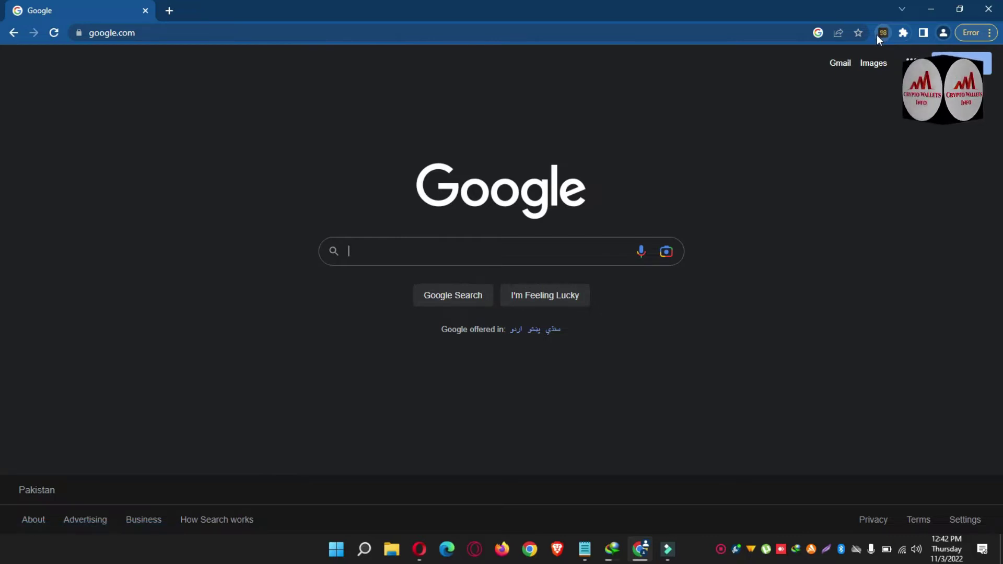
Step: Open the Coin98 extension from Chrome's toolbar and unlock it with the wallet password
{"action": "left_click", "coordinate": [884, 34]}
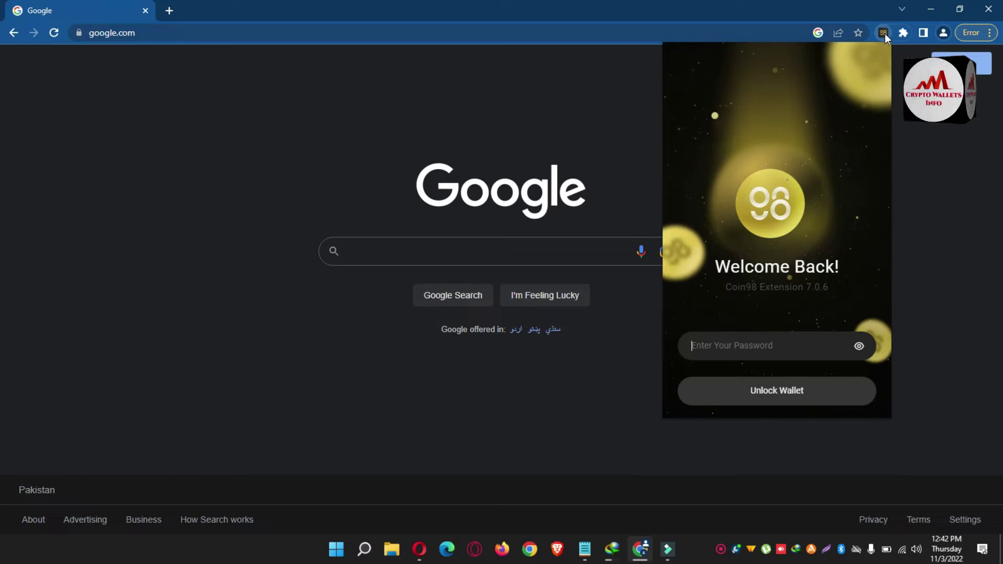
{"action": "type", "text": "••••••"}
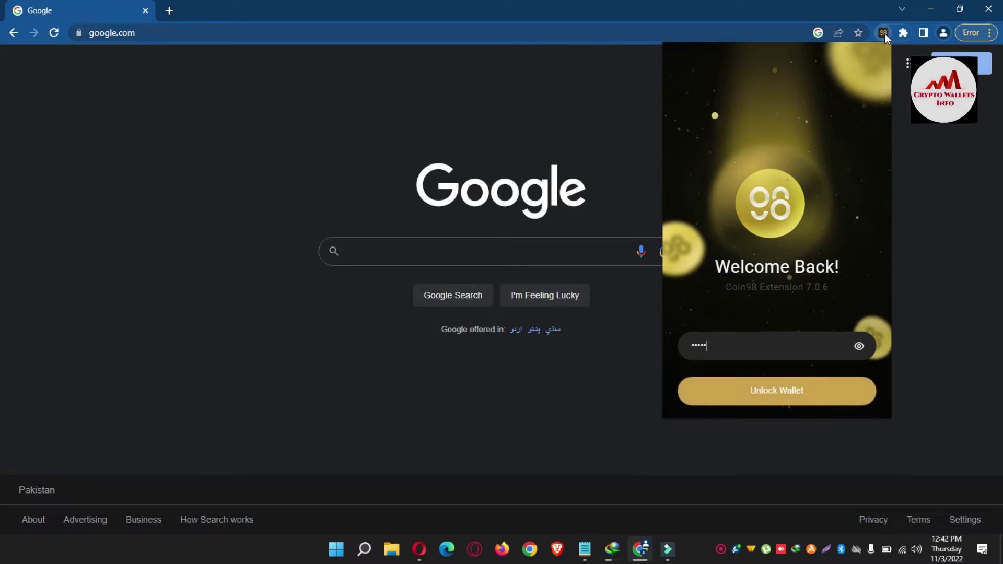
{"action": "type", "text": "•••••••"}
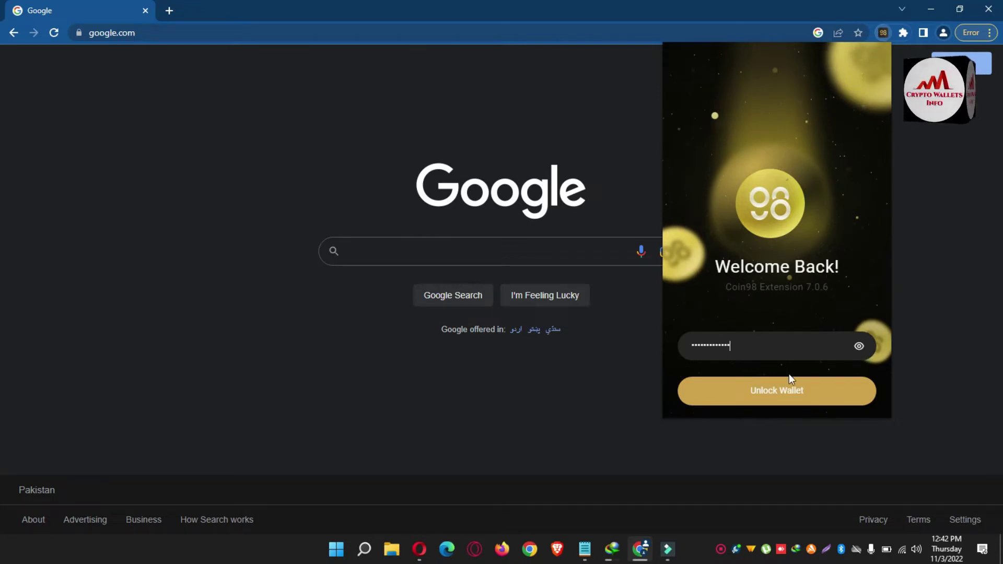
{"action": "left_click", "coordinate": [778, 401]}
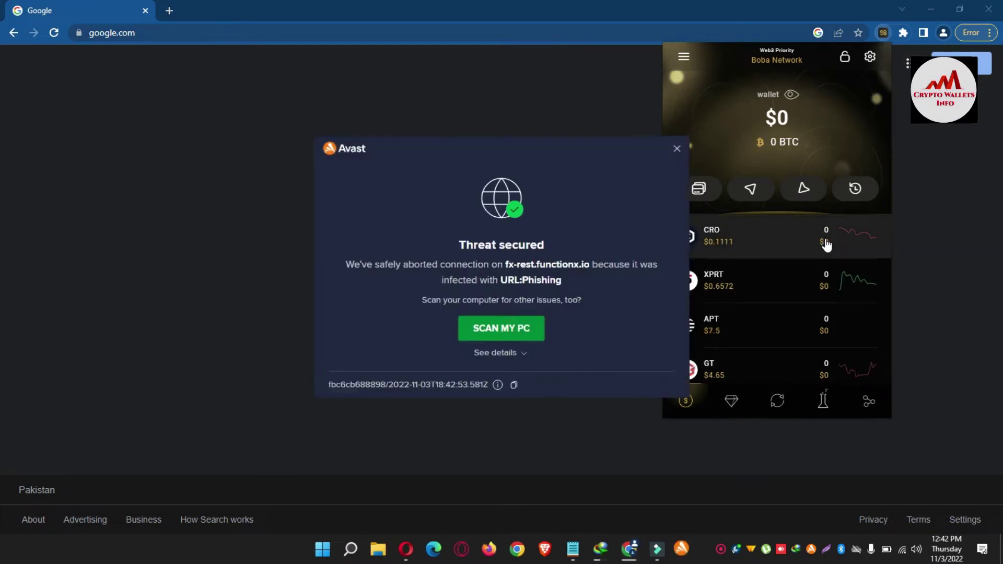
Step: Dismiss the Avast warning and choose Show Key Info for the eth Boba Network wallet
{"action": "left_click", "coordinate": [676, 148]}
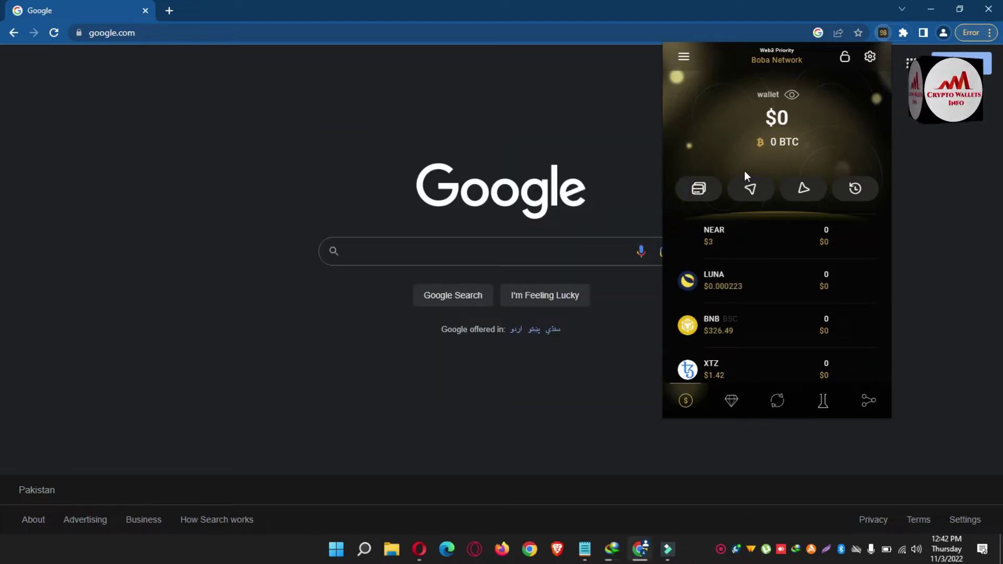
{"action": "left_click", "coordinate": [683, 59]}
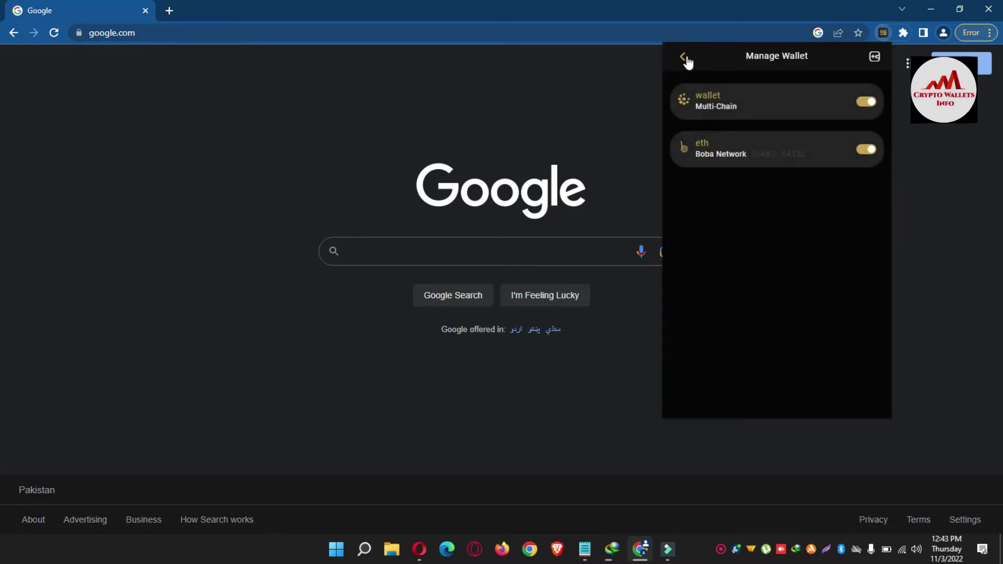
{"action": "left_click", "coordinate": [745, 153]}
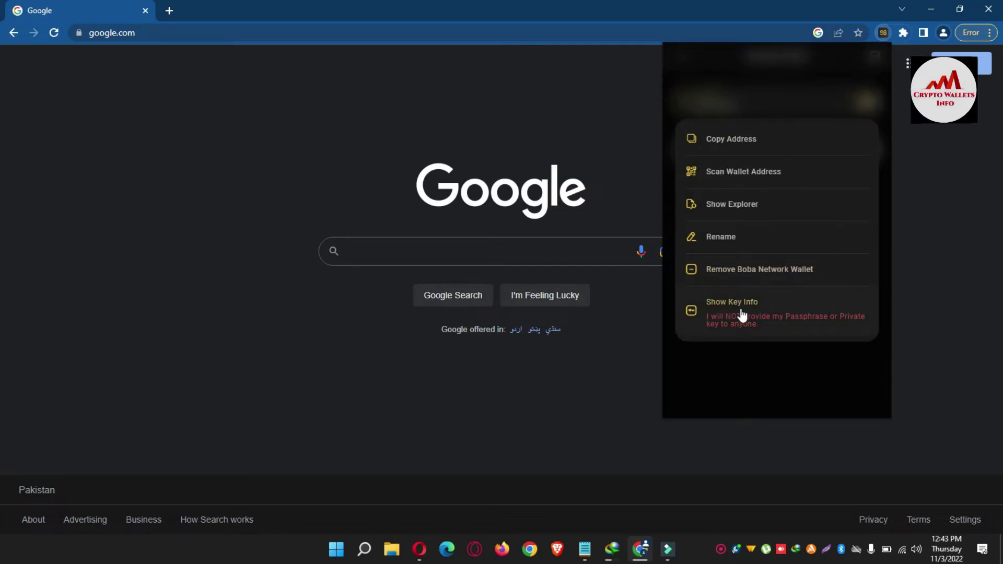
{"action": "left_click", "coordinate": [757, 319]}
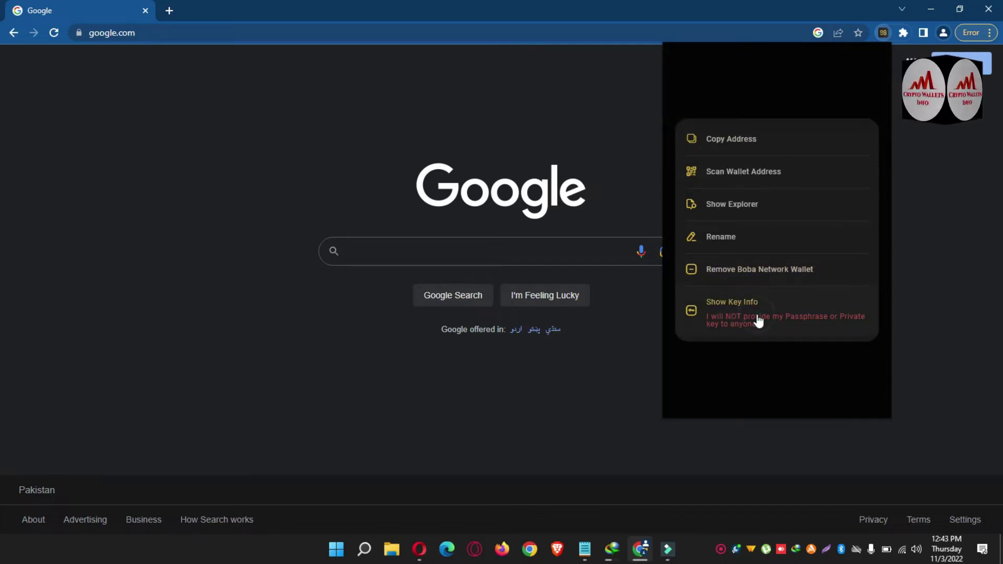
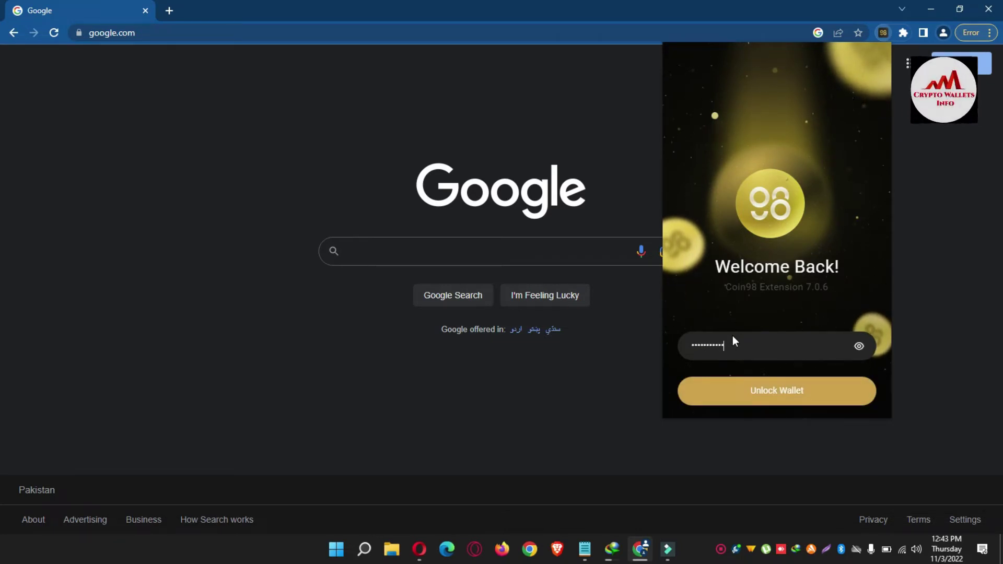
Step: Re-enter the wallet password to reveal key info, copy the private key, and switch to key.txt
{"action": "left_click", "coordinate": [772, 393]}
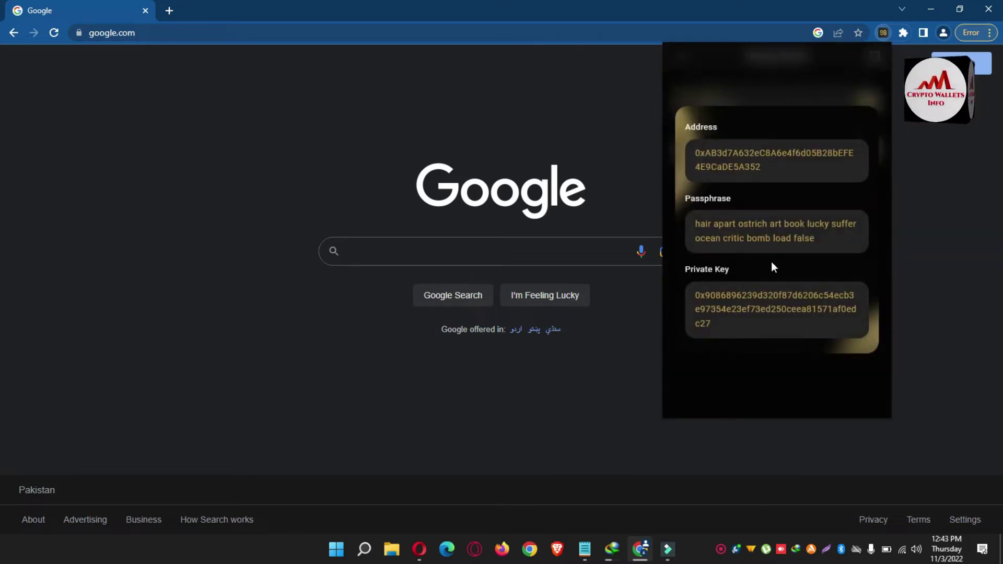
{"action": "left_click", "coordinate": [718, 317]}
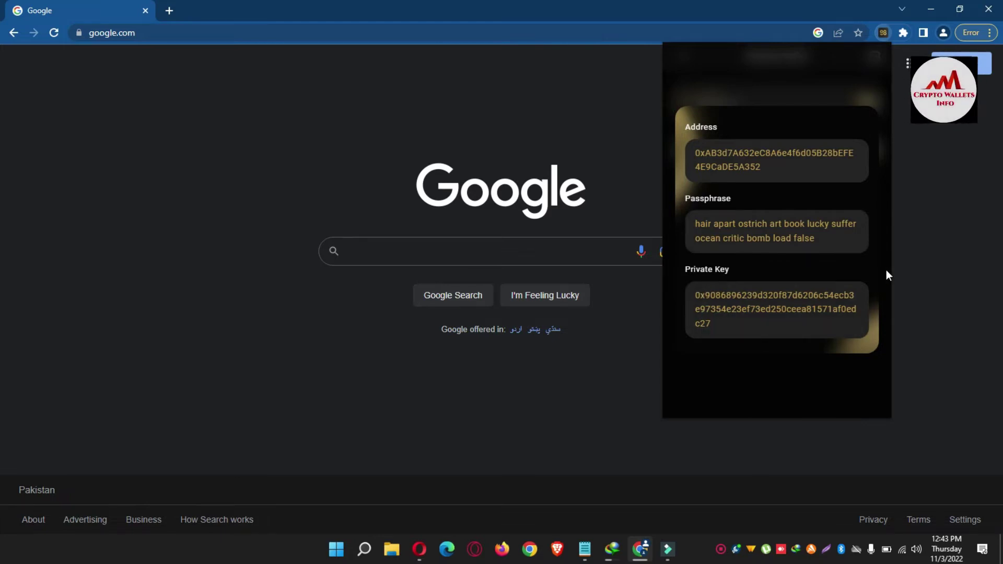
{"action": "left_click", "coordinate": [584, 548]}
Step: Select the saved private key and passphrase lines in key.txt to compare them, then return to Chrome
{"action": "left_click", "coordinate": [368, 327]}
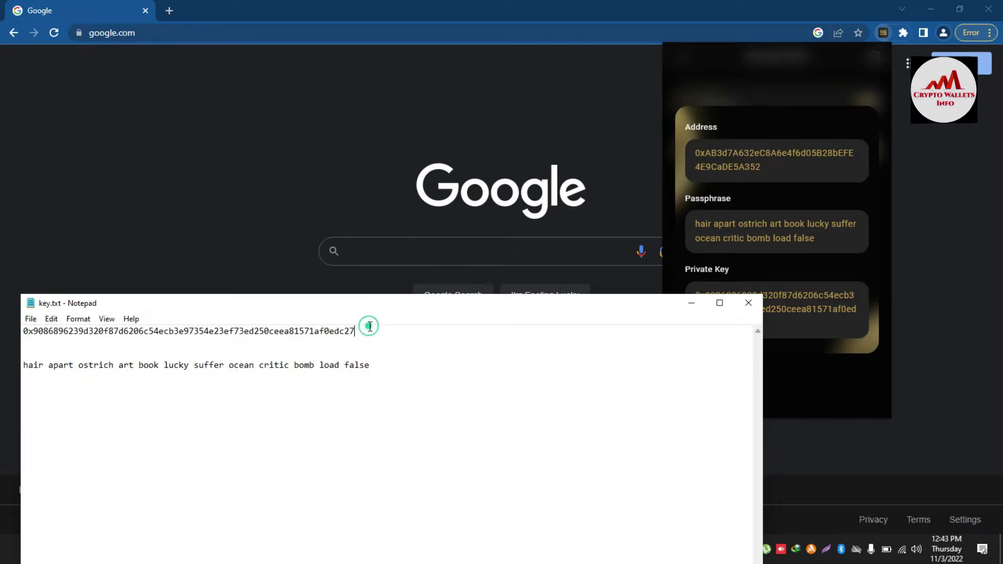
{"action": "left_click_drag", "start_coordinate": [369, 327], "coordinate": [25, 330]}
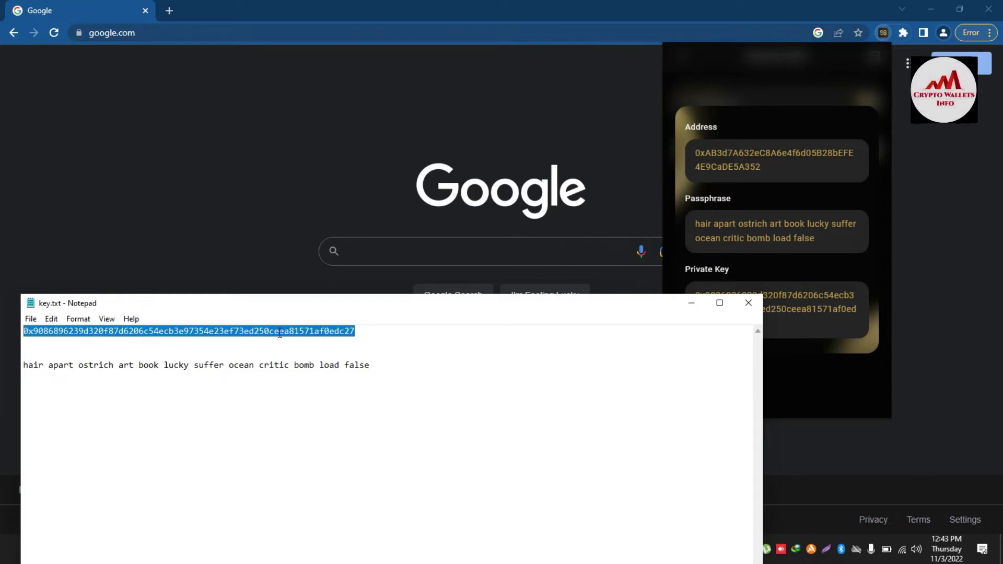
{"action": "left_click_drag", "start_coordinate": [374, 365], "coordinate": [32, 364]}
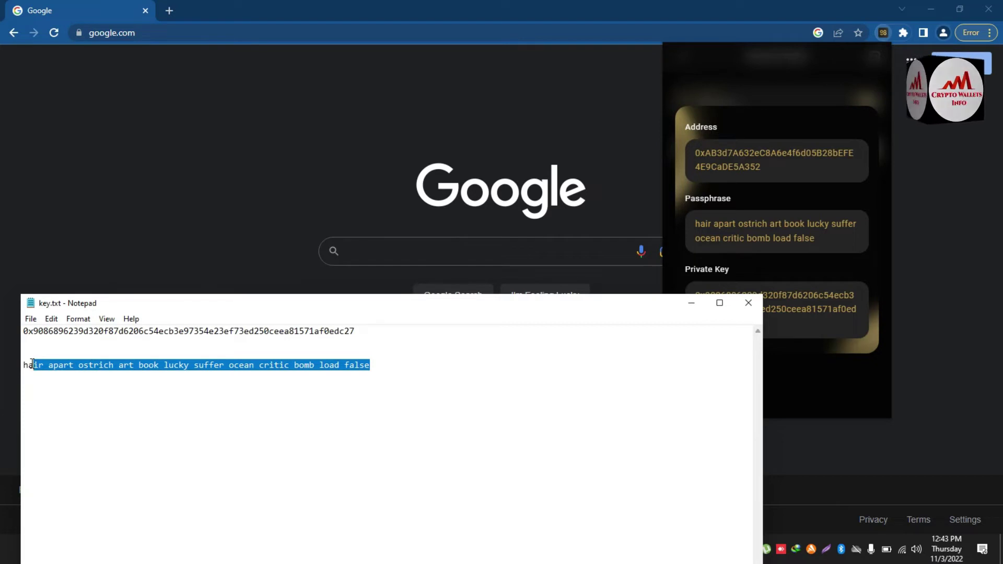
{"action": "left_click_drag", "start_coordinate": [360, 331], "coordinate": [14, 331]}
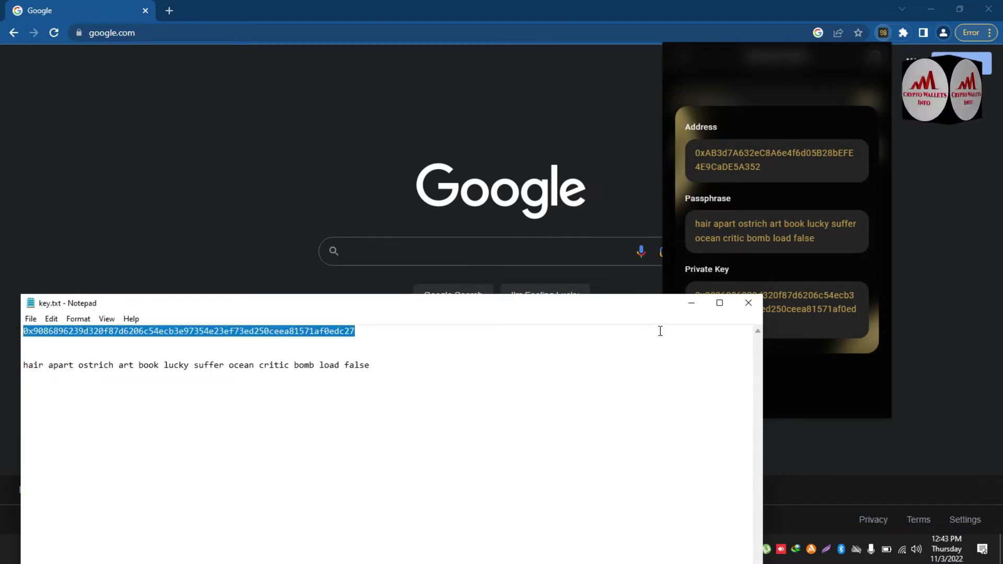
{"action": "left_click", "coordinate": [935, 183]}
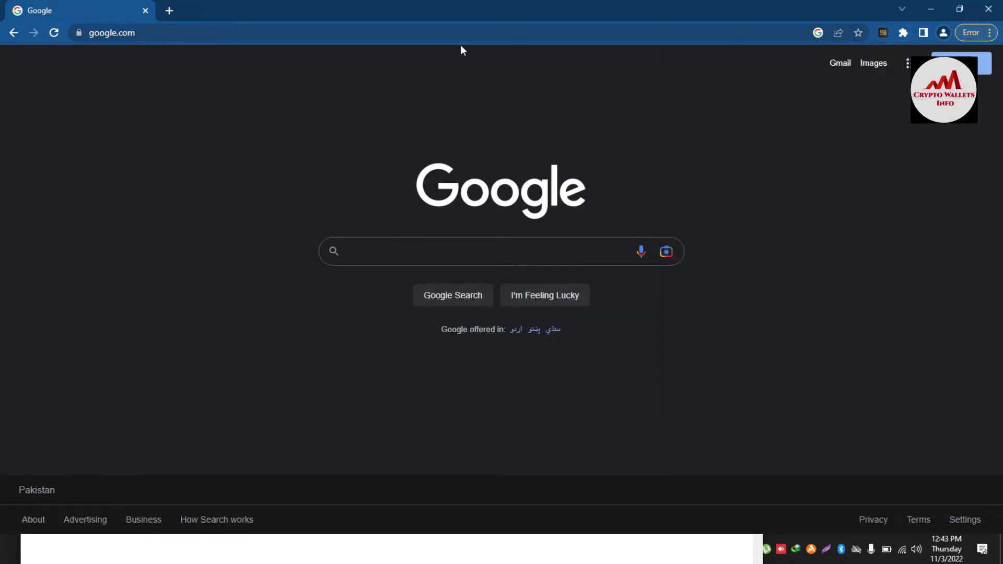
Step: Search Google for 'metamask' and open the official metamask.io result
{"action": "left_click", "coordinate": [187, 35]}
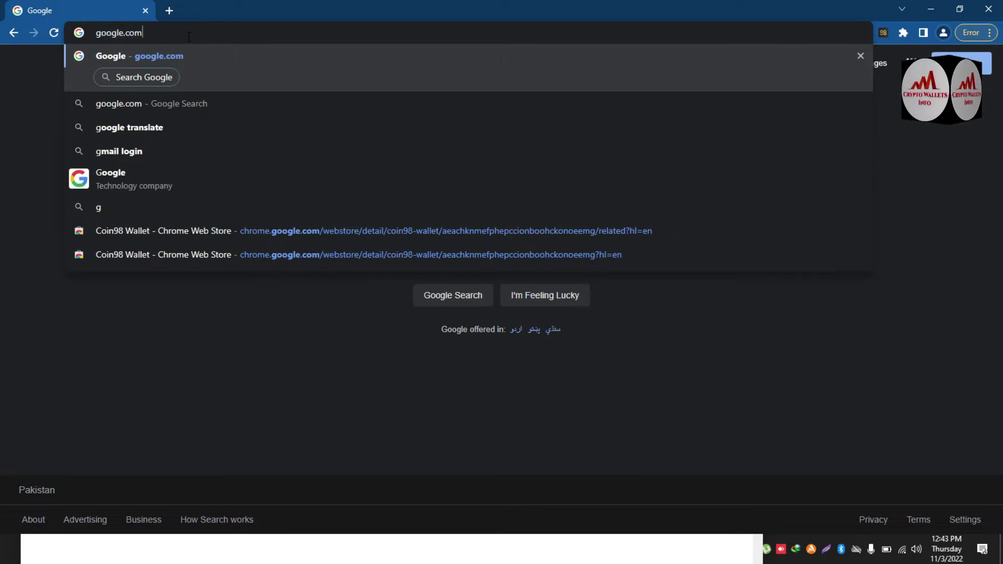
{"action": "key", "text": "Return"}
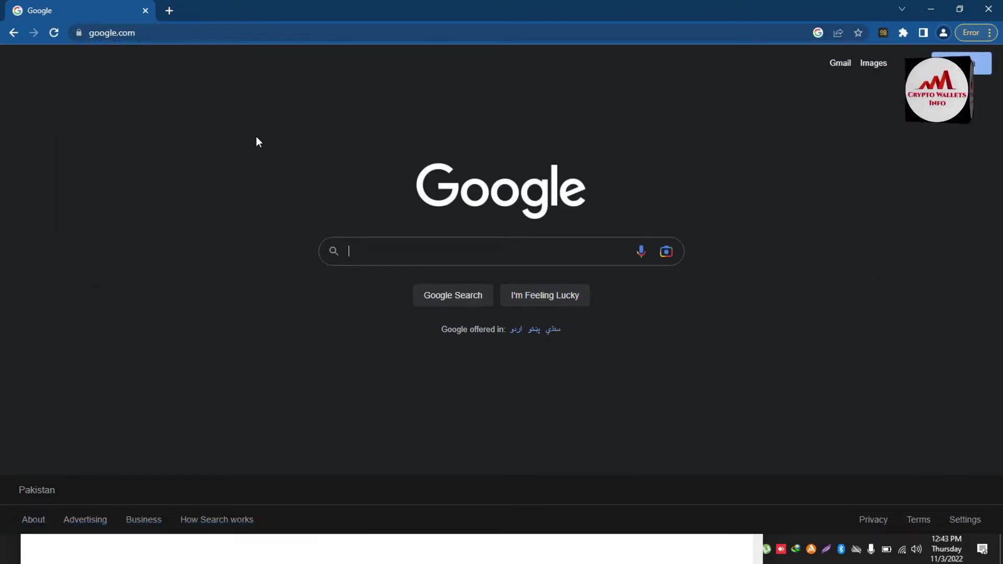
{"action": "type", "text": "meta"}
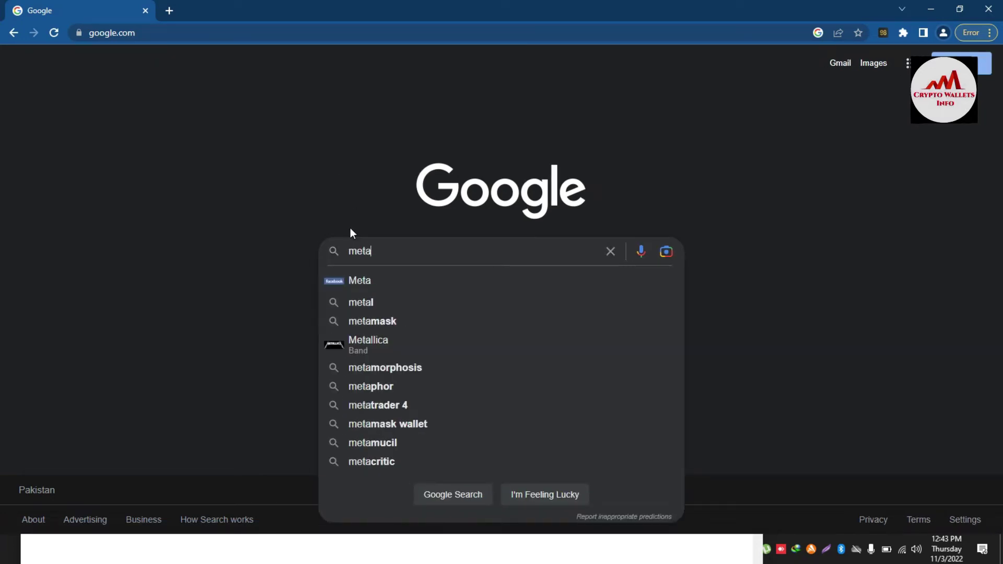
{"action": "left_click", "coordinate": [379, 319]}
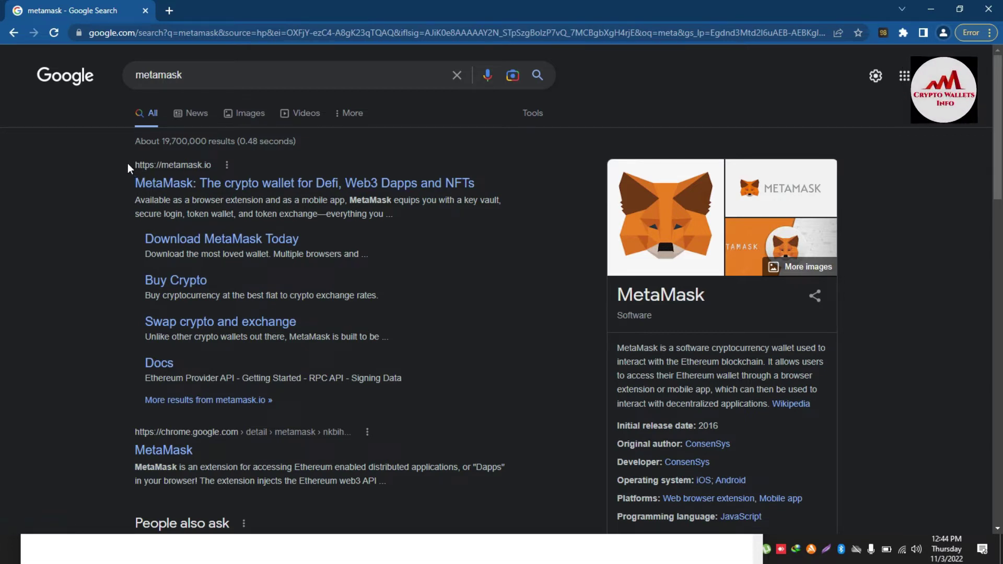
{"action": "left_click", "coordinate": [194, 163]}
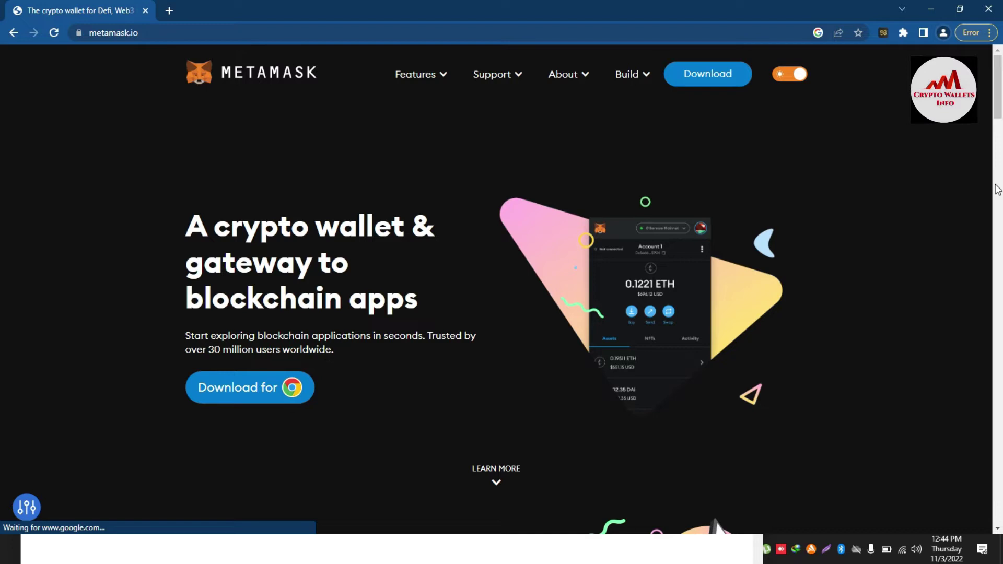
Step: Go to metamask.io's Download page and follow 'Install MetaMask for Chrome' to the Web Store listing
{"action": "scroll", "coordinate": [2, 78], "scroll_direction": "down", "scroll_amount": 5}
{"action": "scroll", "coordinate": [1, 78], "scroll_direction": "up", "scroll_amount": 5}
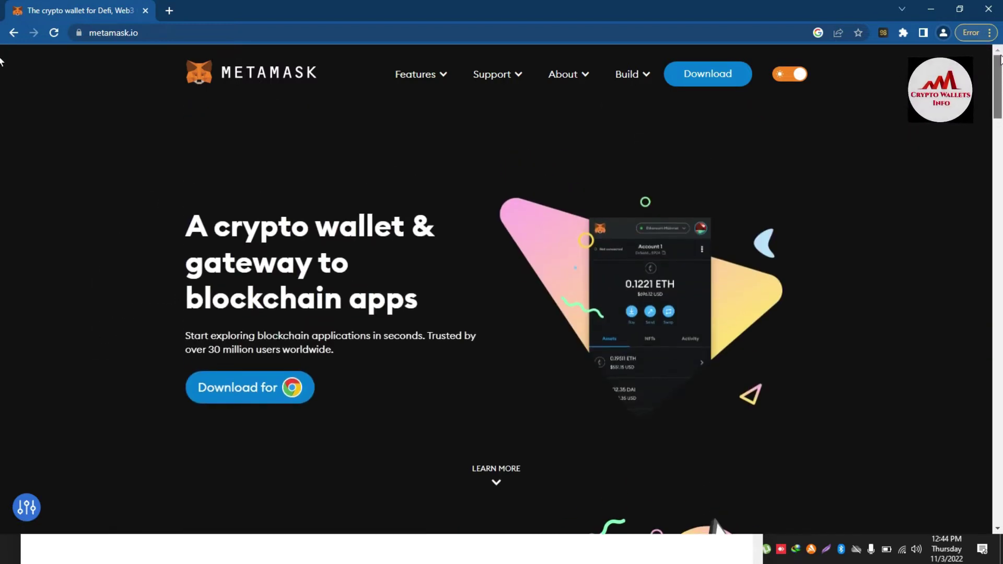
{"action": "left_click", "coordinate": [698, 83]}
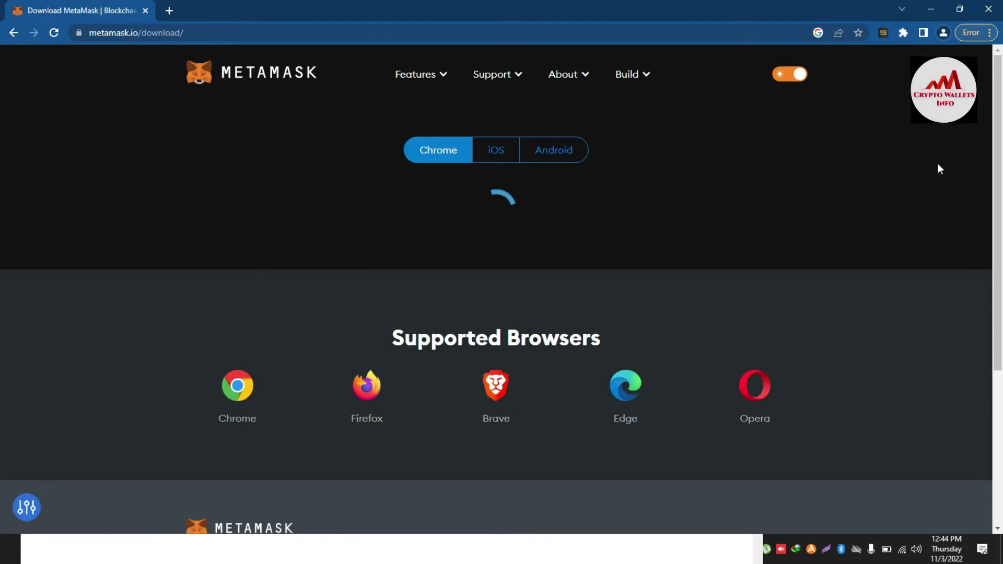
{"action": "scroll", "coordinate": [2, 189], "scroll_direction": "down", "scroll_amount": 2}
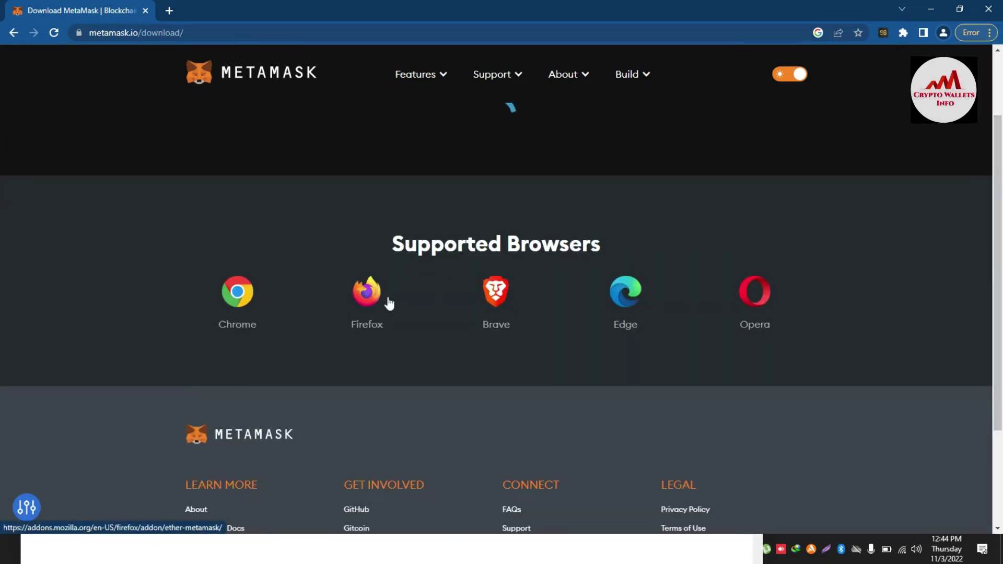
{"action": "scroll", "coordinate": [388, 302], "scroll_direction": "up", "scroll_amount": 5}
{"action": "scroll", "coordinate": [1, 298], "scroll_direction": "down", "scroll_amount": 4}
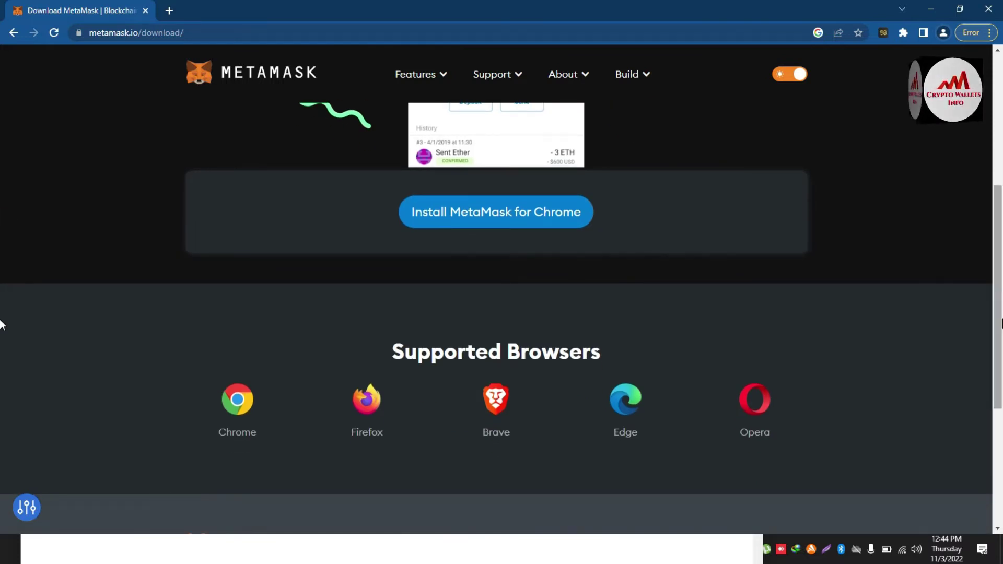
{"action": "scroll", "coordinate": [1, 334], "scroll_direction": "down", "scroll_amount": 2}
{"action": "scroll", "coordinate": [2, 261], "scroll_direction": "up", "scroll_amount": 6}
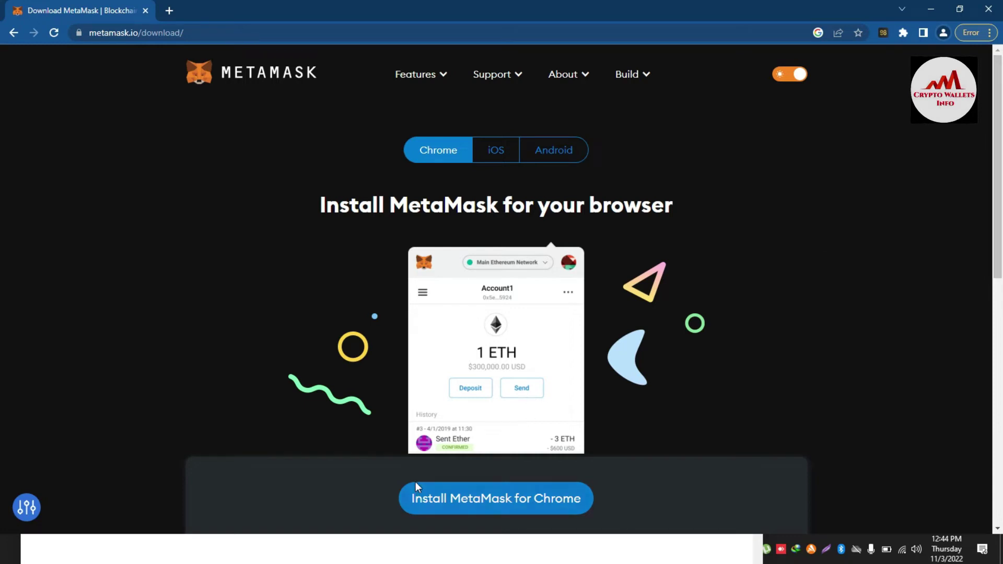
{"action": "left_click", "coordinate": [531, 492]}
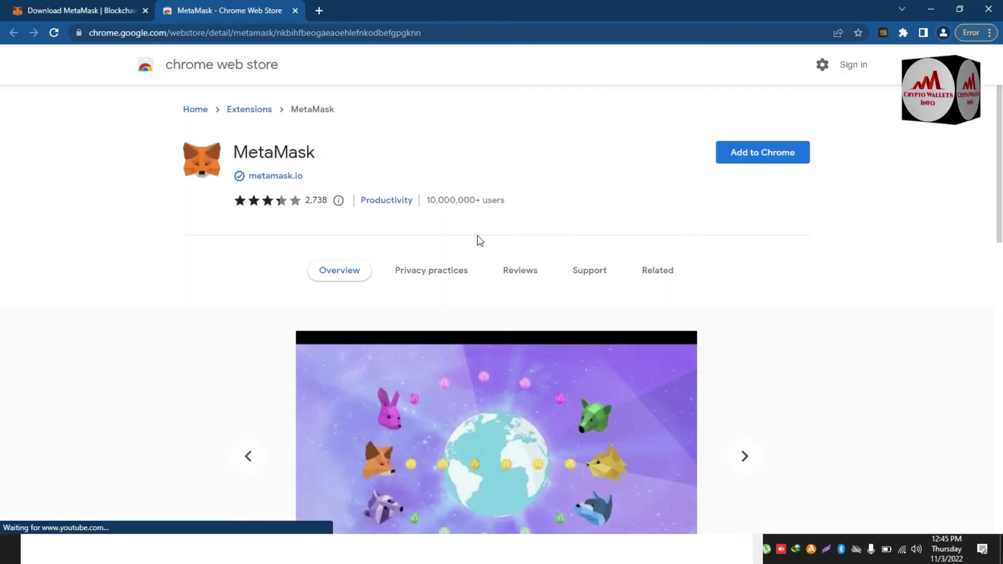
Step: Add the MetaMask extension to Chrome, then briefly bring up and minimise the key.txt notes
{"action": "left_click", "coordinate": [772, 158]}
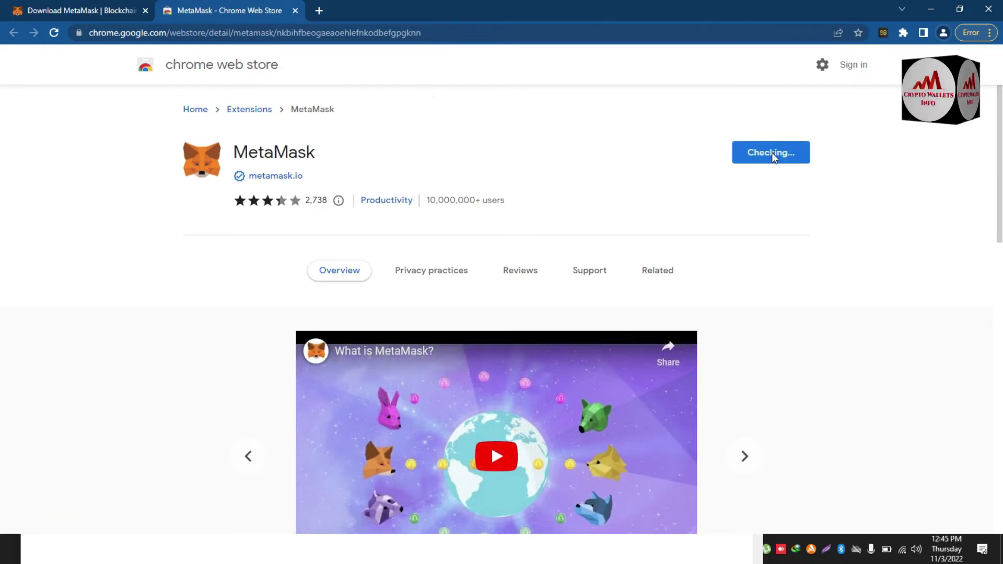
{"action": "left_click", "coordinate": [523, 172]}
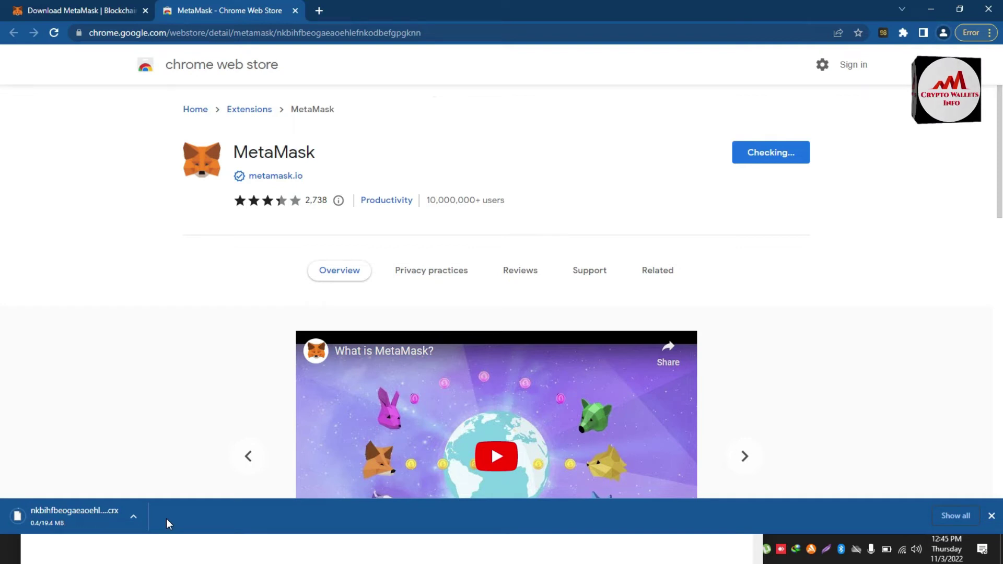
{"action": "left_click", "coordinate": [214, 550]}
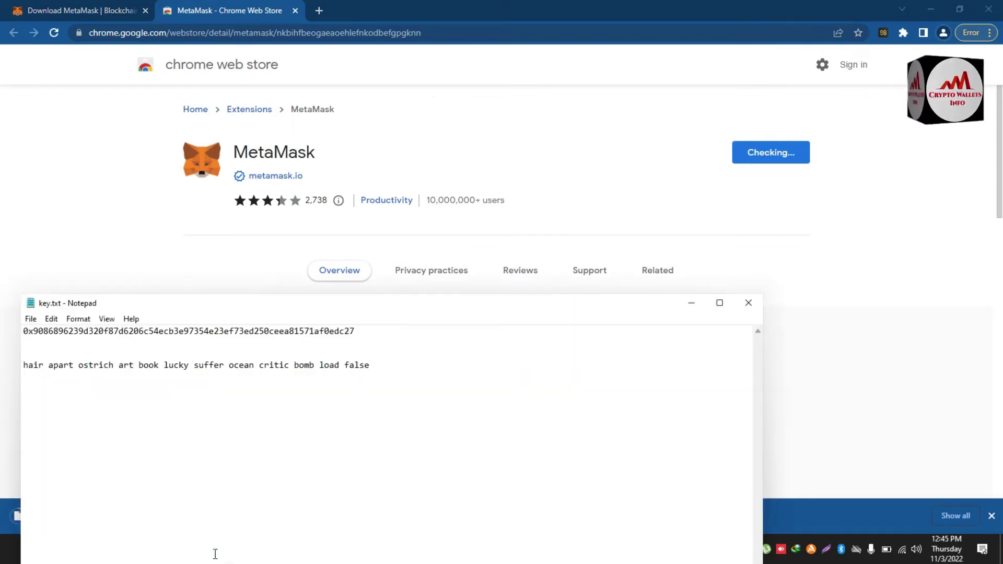
{"action": "left_click", "coordinate": [691, 303]}
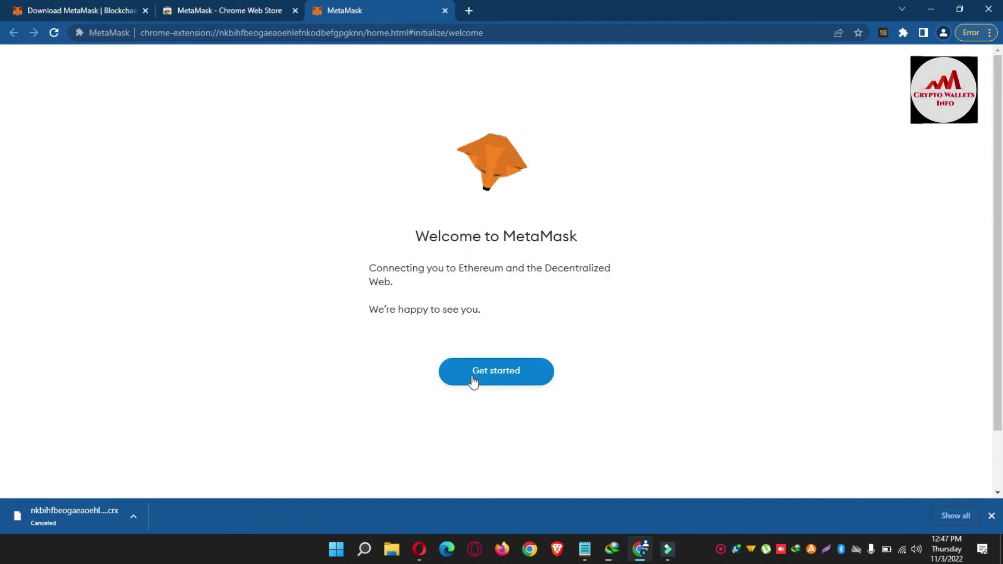
Step: Begin MetaMask setup and agree to share anonymous usage data on 'Help us improve MetaMask'
{"action": "left_click", "coordinate": [492, 373]}
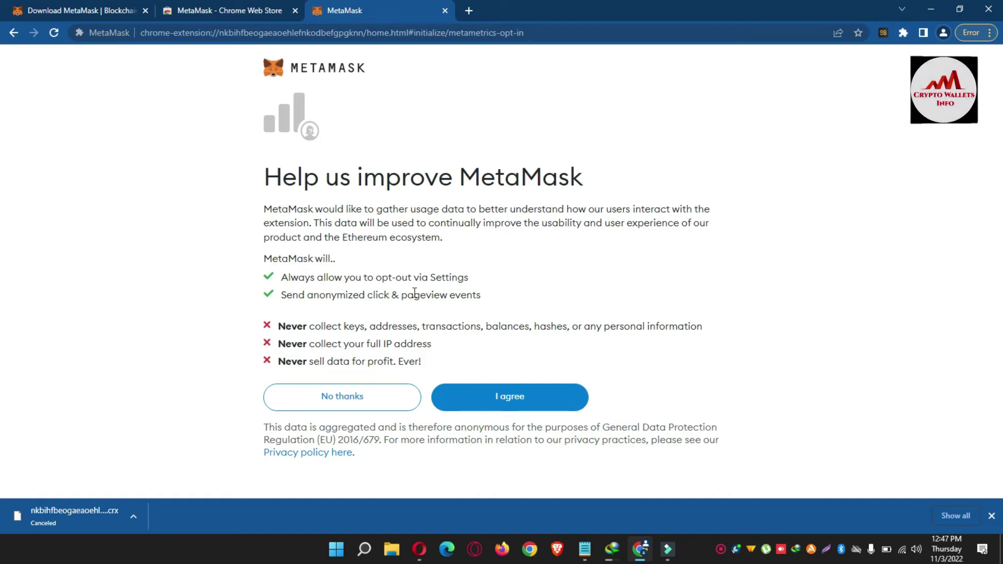
{"action": "left_click_drag", "start_coordinate": [312, 326], "coordinate": [447, 362]}
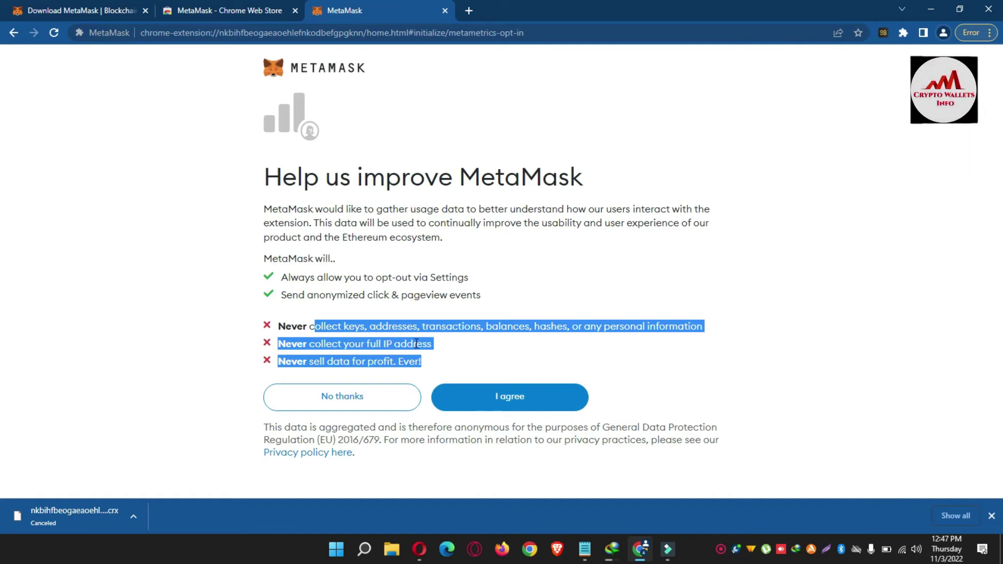
{"action": "left_click", "coordinate": [521, 343]}
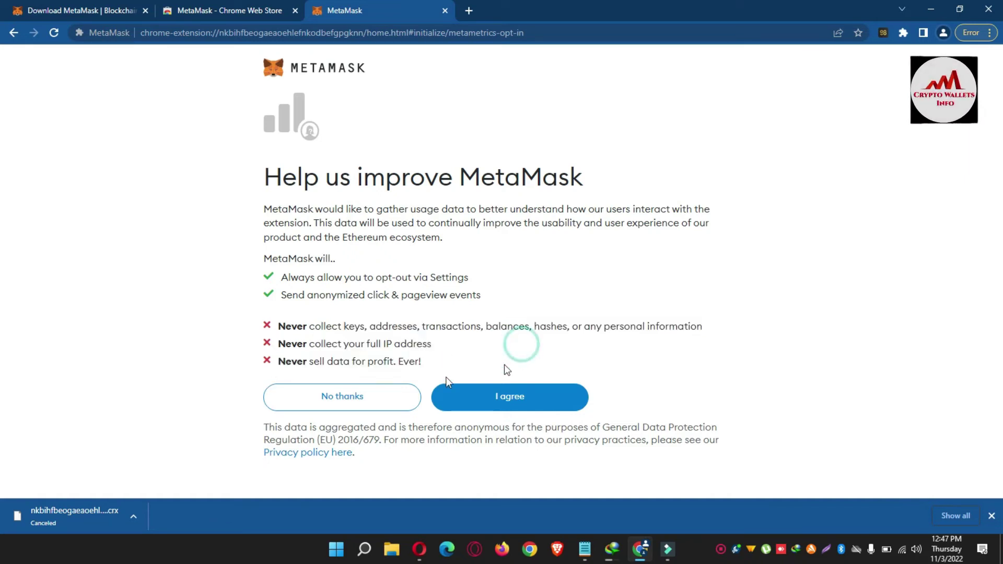
{"action": "left_click", "coordinate": [519, 408]}
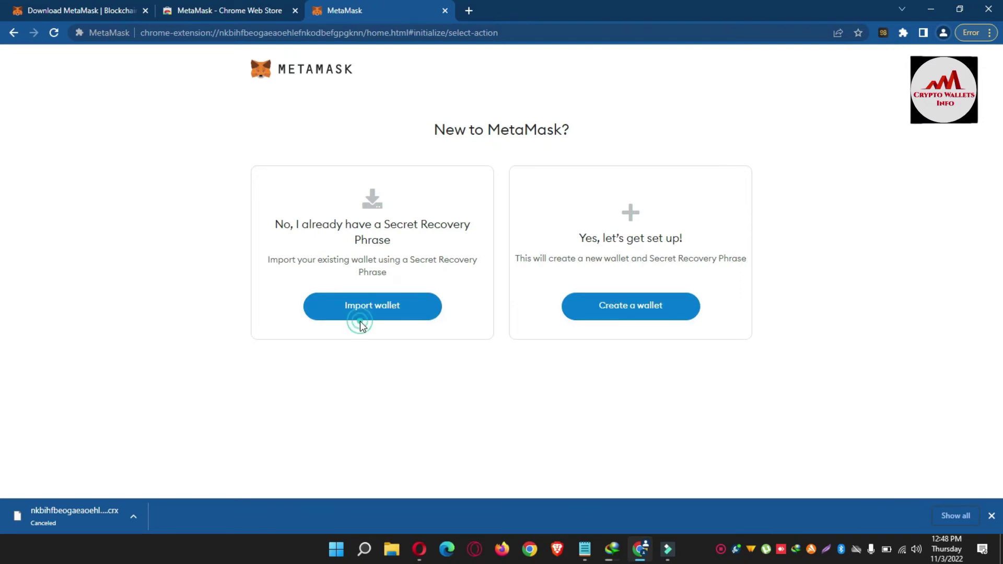
Step: Look through the Import wallet page and its recovery-phrase length options
{"action": "left_click", "coordinate": [362, 306]}
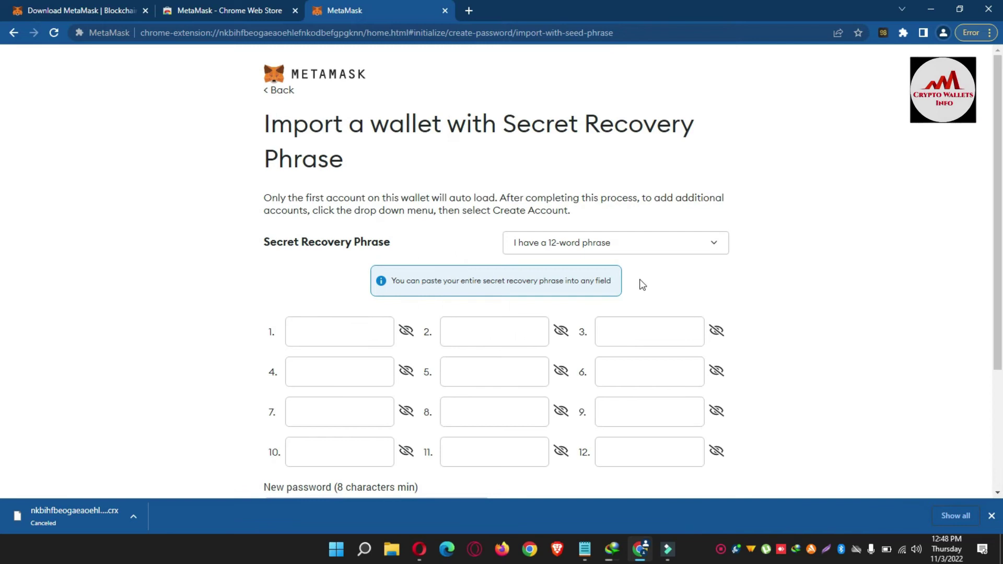
{"action": "left_click", "coordinate": [719, 240]}
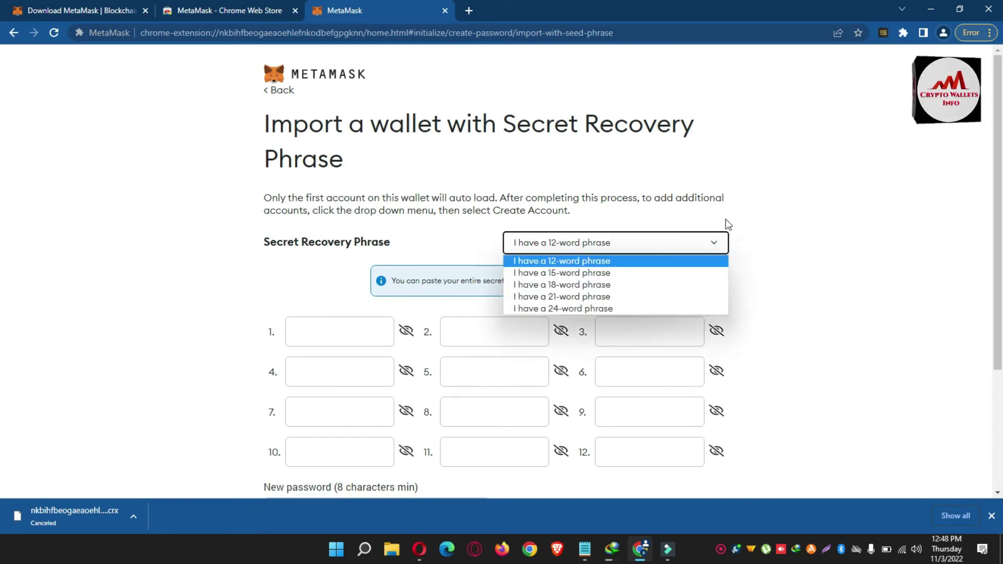
{"action": "triple_click", "coordinate": [722, 217]}
{"action": "scroll", "coordinate": [6, 183], "scroll_direction": "down", "scroll_amount": 3}
{"action": "scroll", "coordinate": [163, 53], "scroll_direction": "up", "scroll_amount": 3}
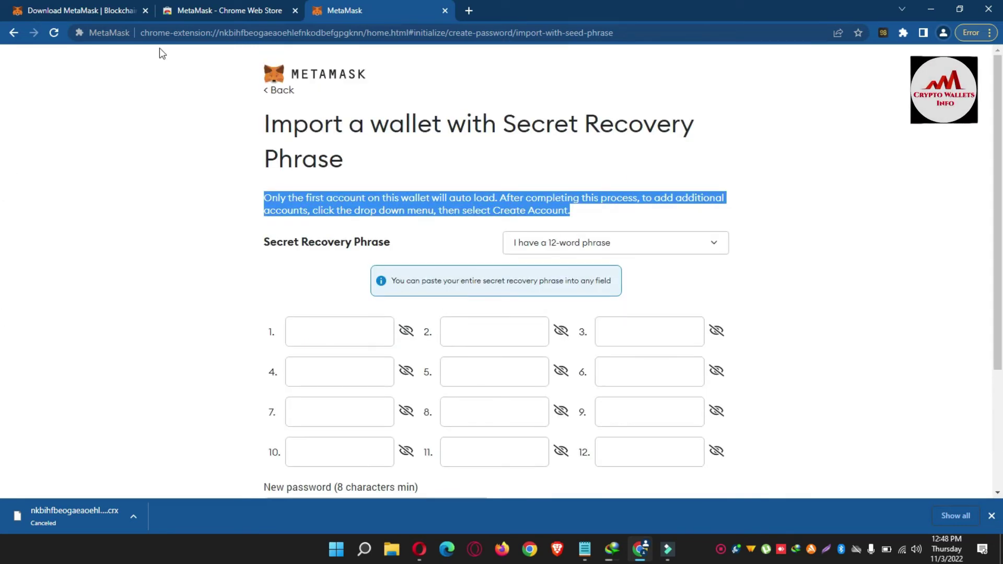
Step: Go back, choose 'Create a wallet', and begin entering a new password
{"action": "left_click", "coordinate": [13, 32]}
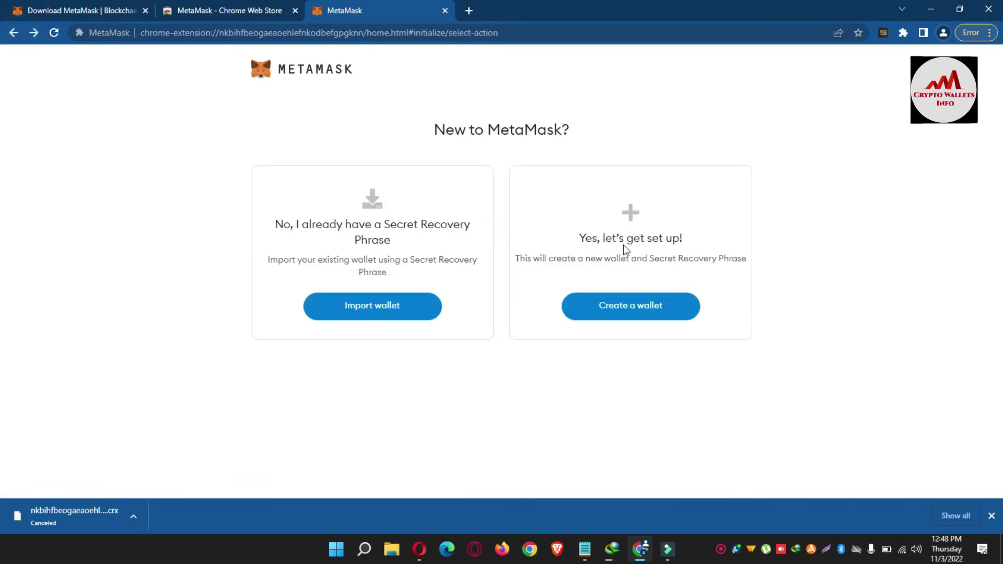
{"action": "left_click", "coordinate": [629, 308]}
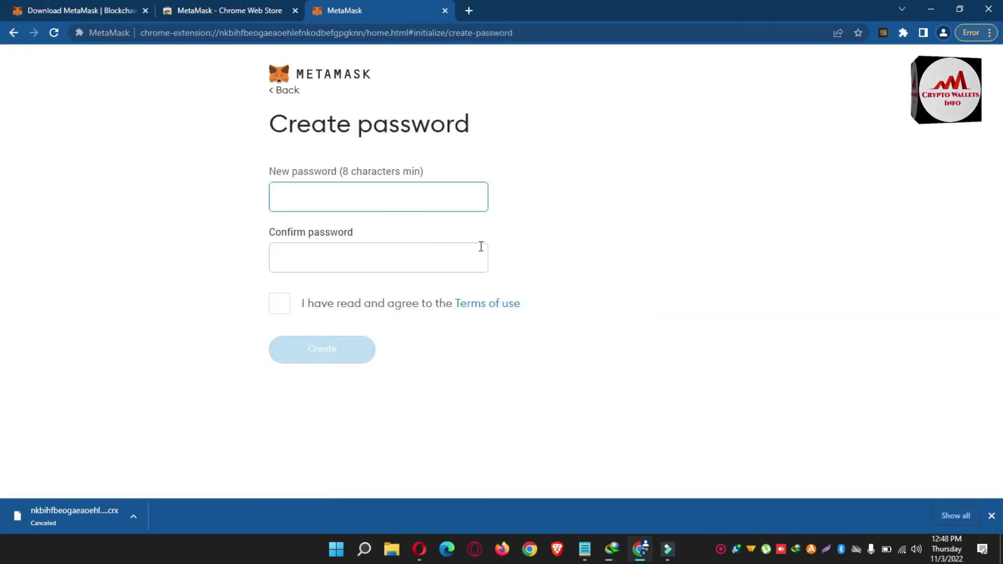
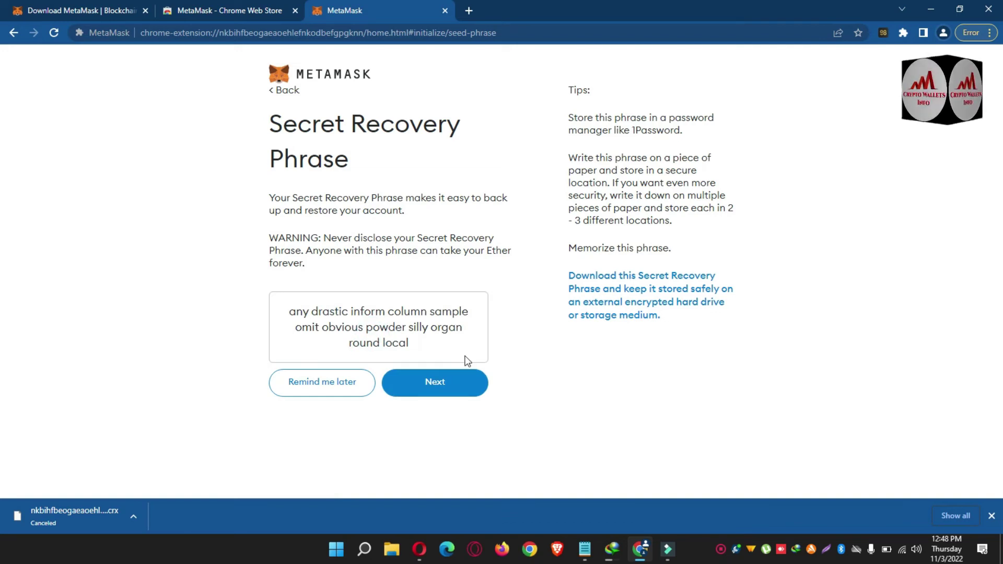
Step: Copy the twelve-word recovery phrase and paste it on a new line in key.txt
{"action": "left_click_drag", "start_coordinate": [416, 344], "coordinate": [245, 307]}
{"action": "key", "text": "ctrl+c"}
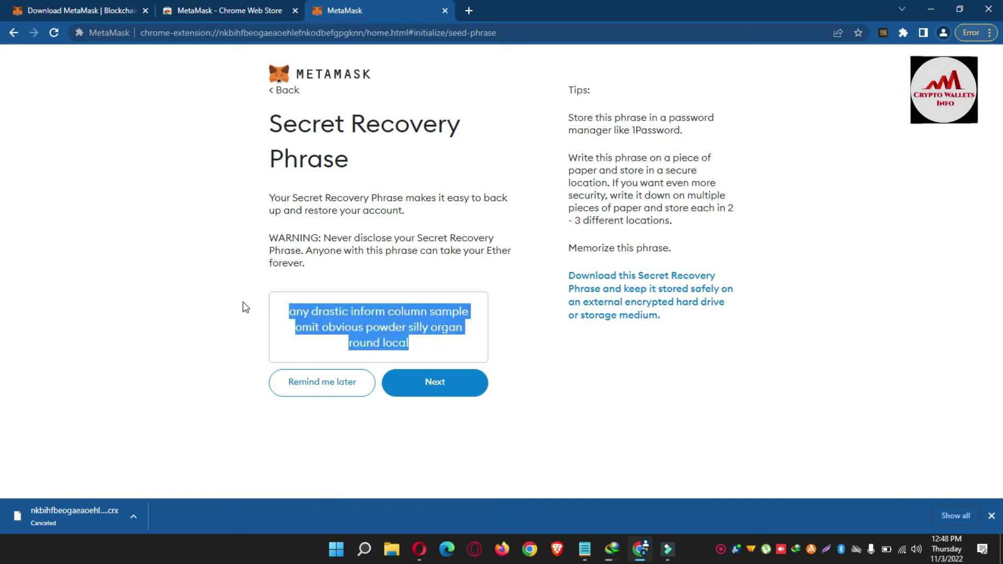
{"action": "left_click", "coordinate": [585, 549]}
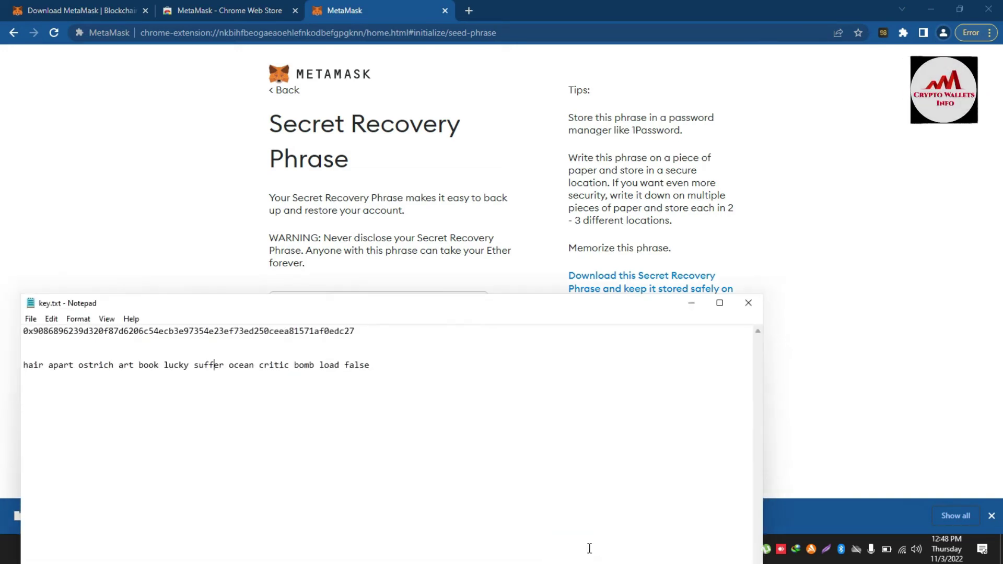
{"action": "double_click", "coordinate": [379, 364]}
{"action": "key", "text": "Return"}
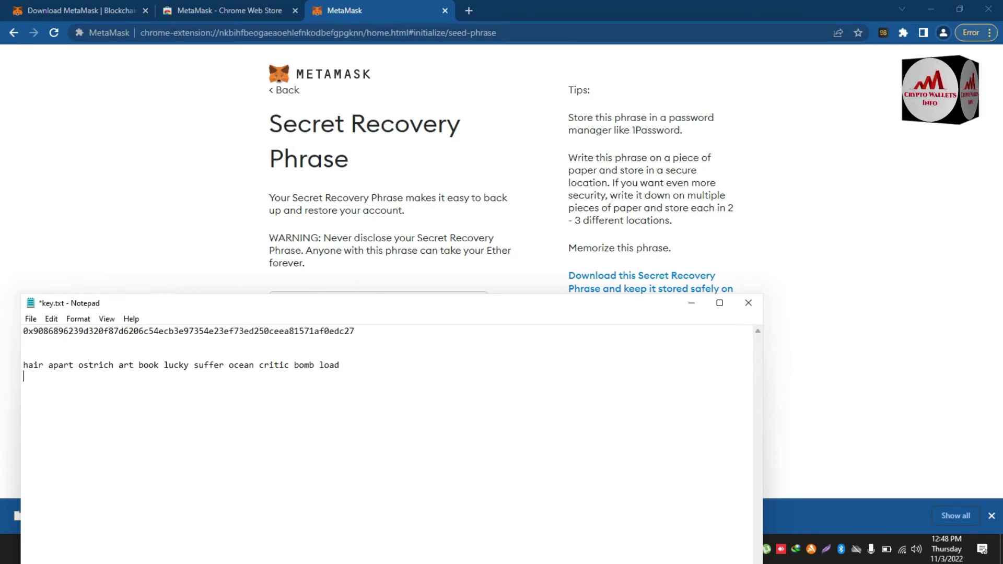
{"action": "key", "text": "ctrl+z"}
{"action": "key", "text": "ctrl+z"}
{"action": "key", "text": "ctrl+z"}
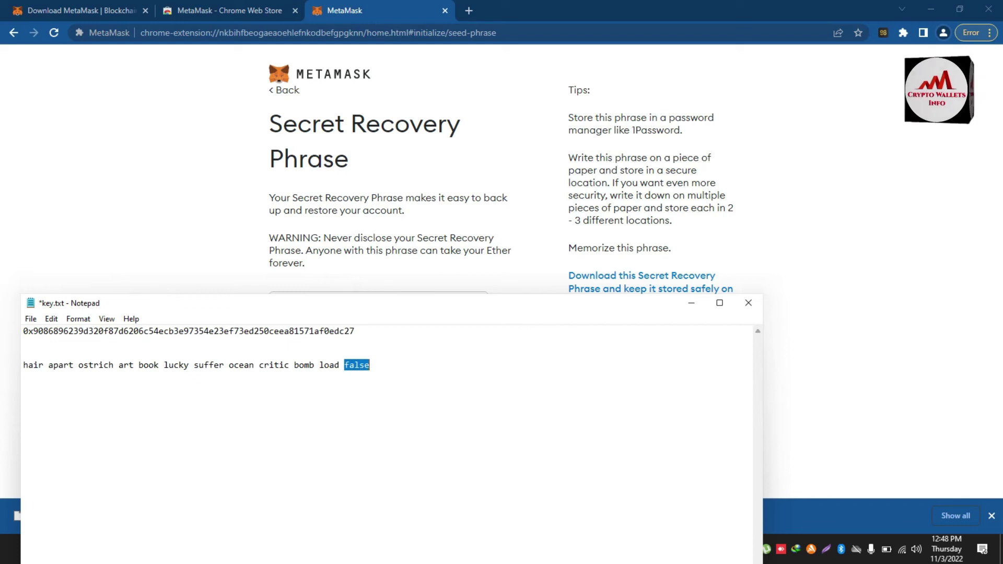
{"action": "key", "text": "End"}
{"action": "key", "text": "Return"}
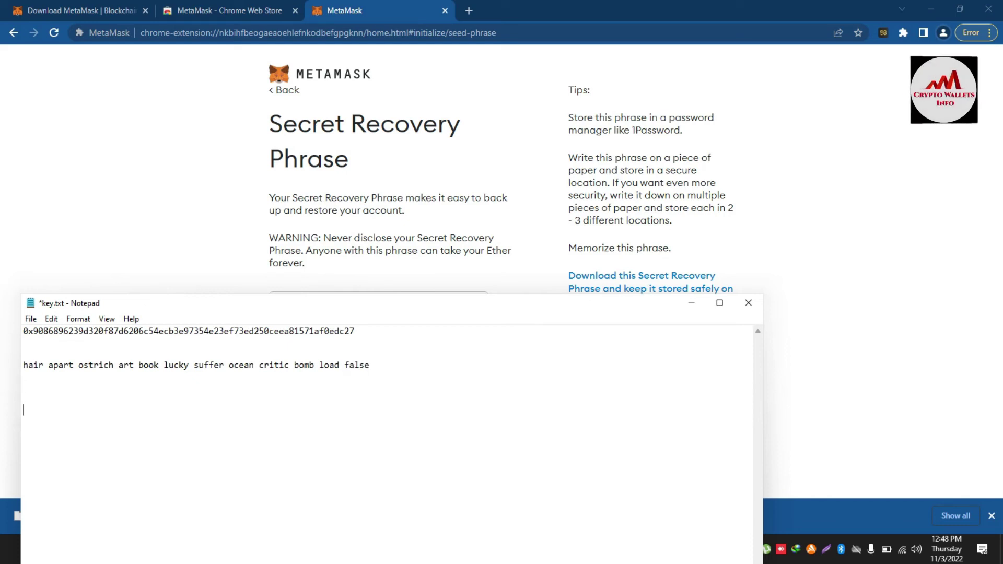
{"action": "key", "text": "ctrl+v"}
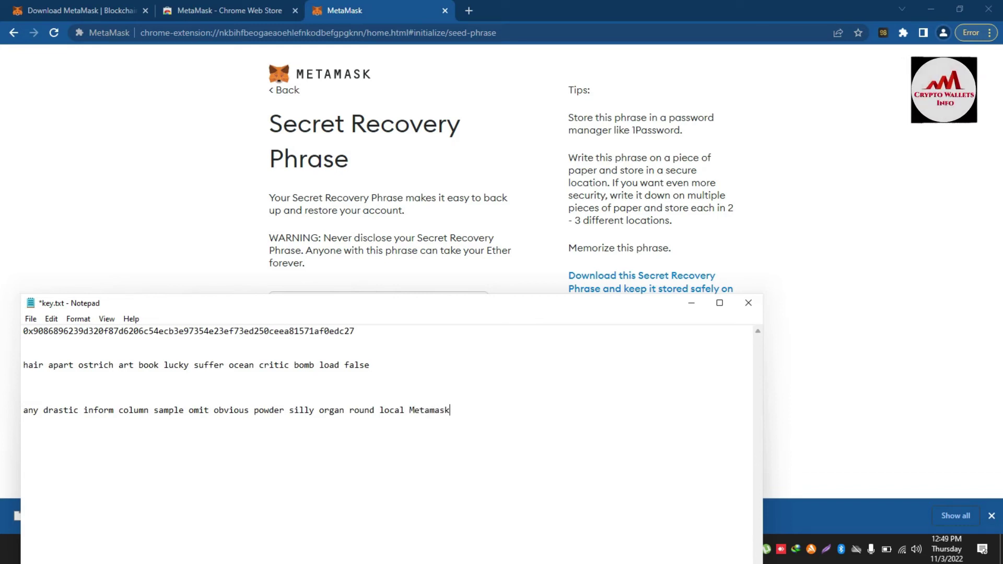
Step: Check the pasted phrase sits with its Metamask label, then go back to the phrase page
{"action": "double_click", "coordinate": [397, 410]}
{"action": "key", "text": "BackSpace"}
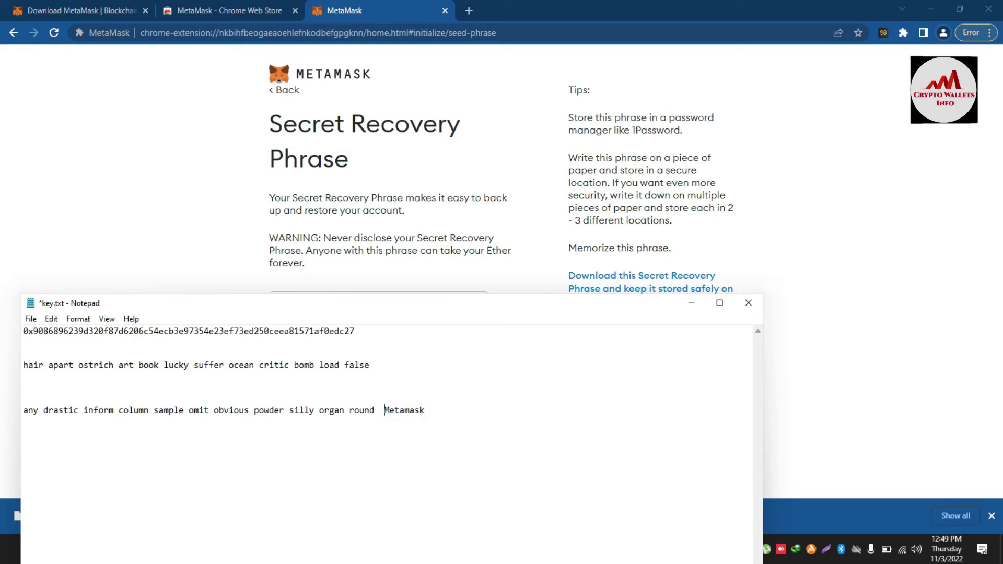
{"action": "key", "text": "ctrl+z"}
{"action": "left_click", "coordinate": [405, 410]}
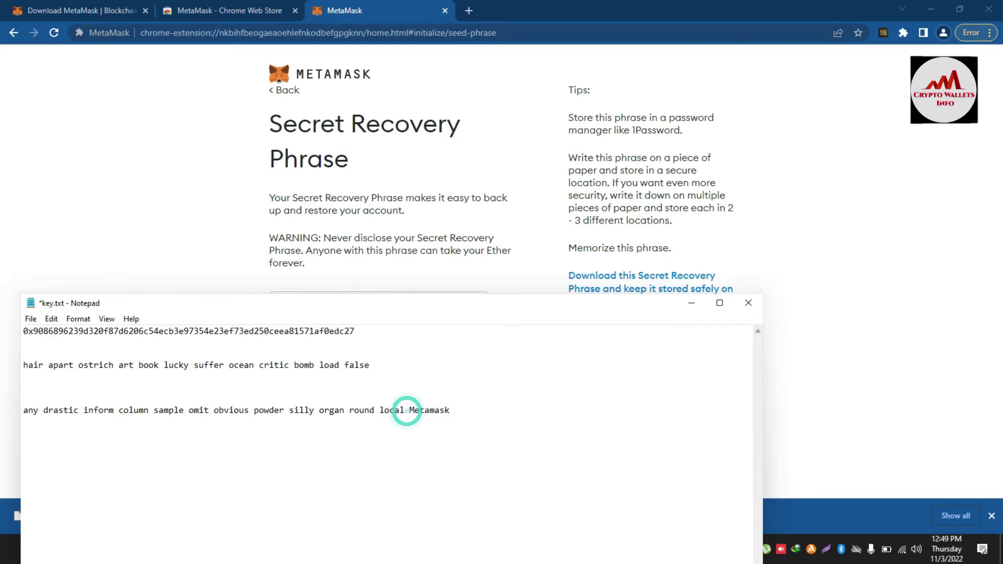
{"action": "left_click", "coordinate": [218, 248]}
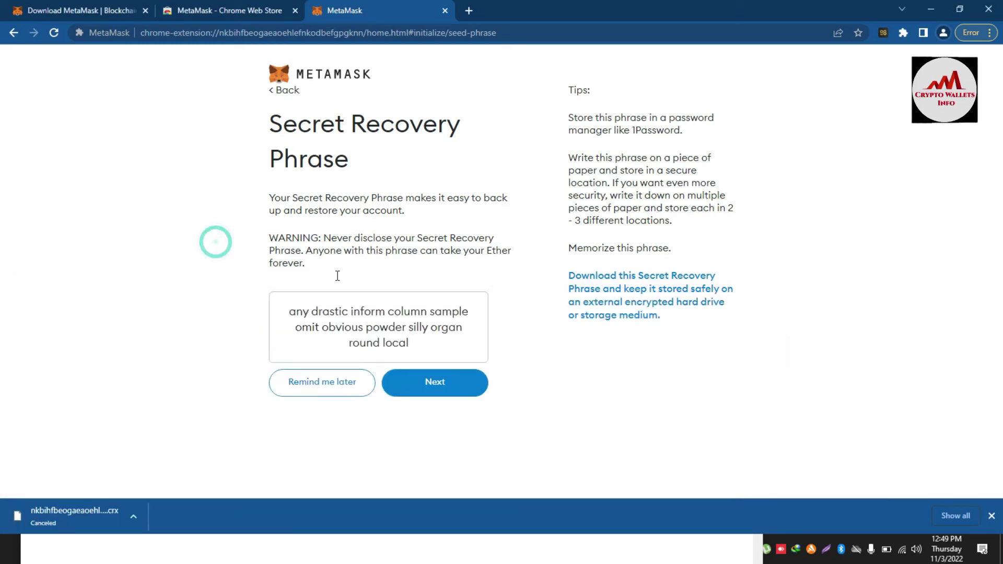
Step: Copy the phrase again, continue to confirmation, and move key.txt to the right half
{"action": "left_click_drag", "start_coordinate": [419, 349], "coordinate": [228, 321]}
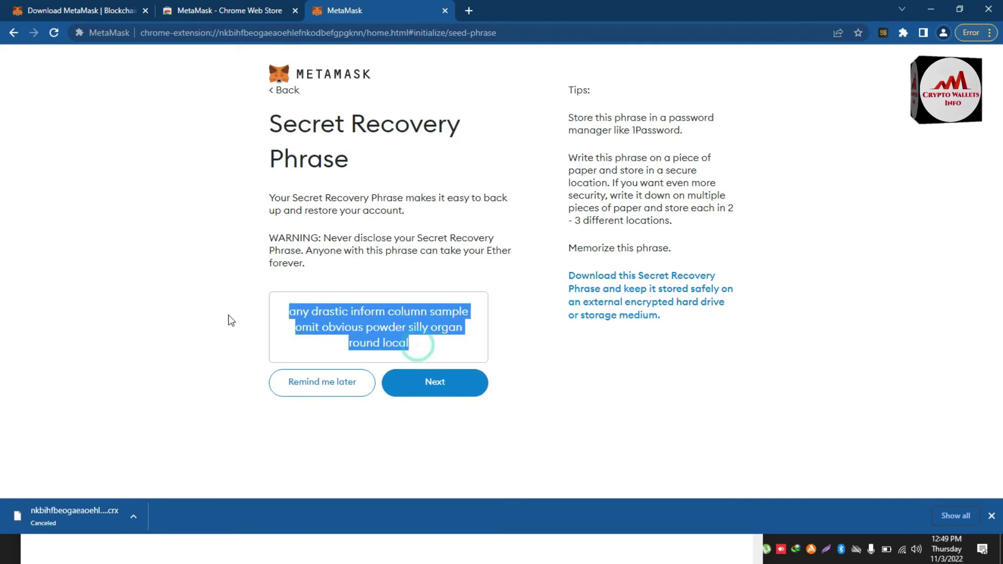
{"action": "left_click", "coordinate": [404, 391]}
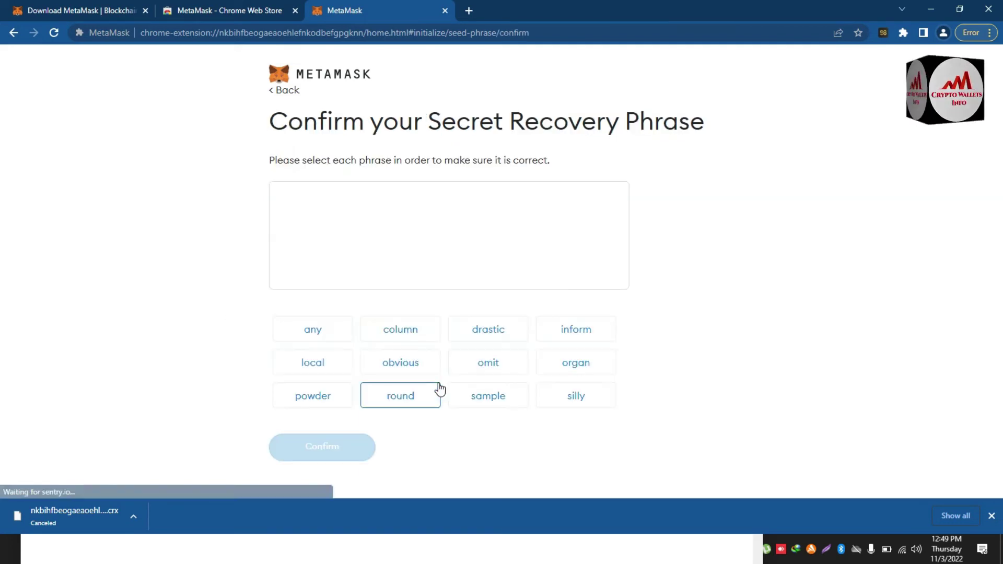
{"action": "left_click", "coordinate": [560, 559]}
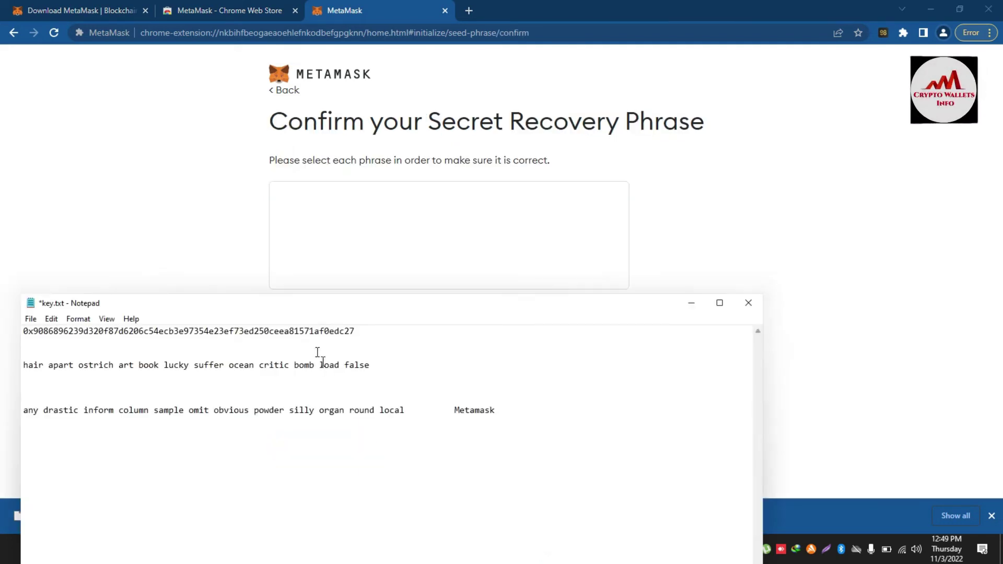
{"action": "left_click_drag", "start_coordinate": [299, 314], "coordinate": [834, 232]}
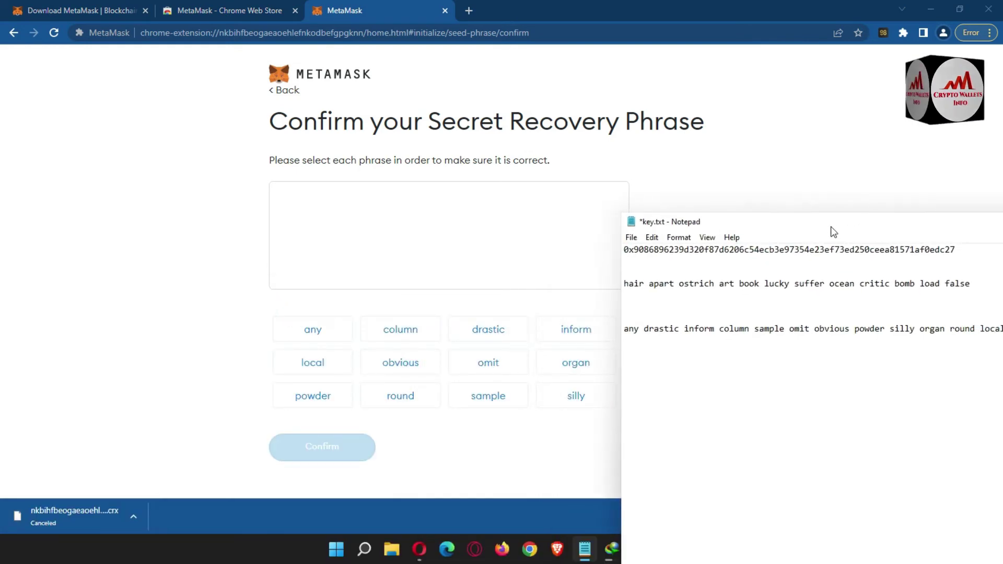
Step: Select the first six recovery words in order, checking against the saved notes
{"action": "left_click", "coordinate": [326, 333]}
{"action": "left_click", "coordinate": [477, 328]}
{"action": "left_click", "coordinate": [560, 324]}
{"action": "left_click", "coordinate": [718, 559]}
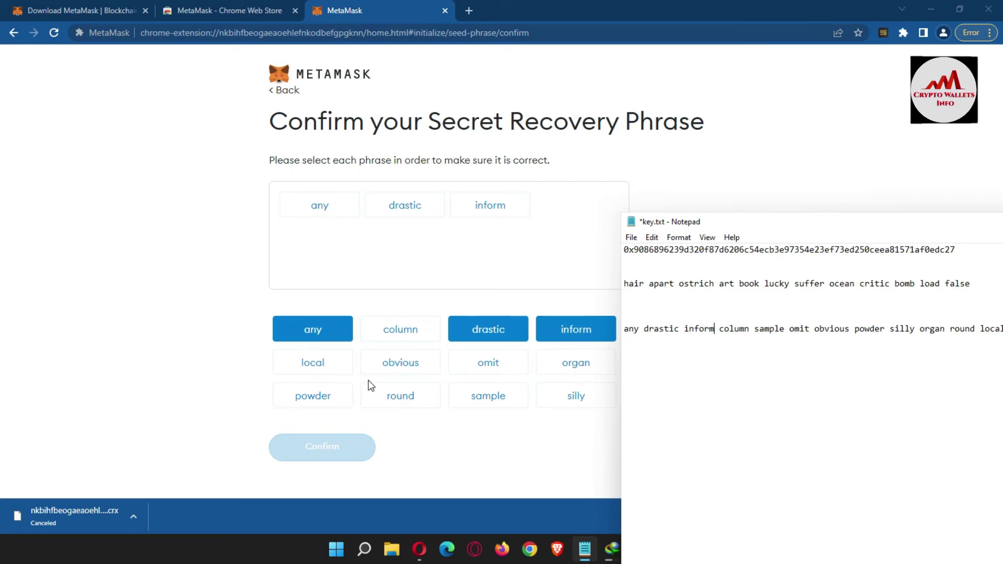
{"action": "left_click", "coordinate": [410, 333]}
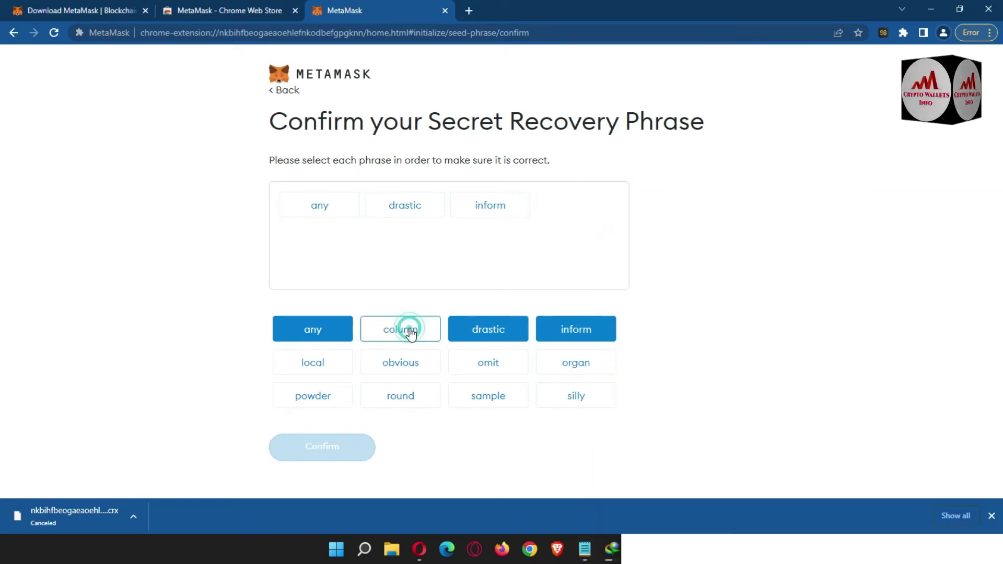
{"action": "left_click", "coordinate": [395, 337]}
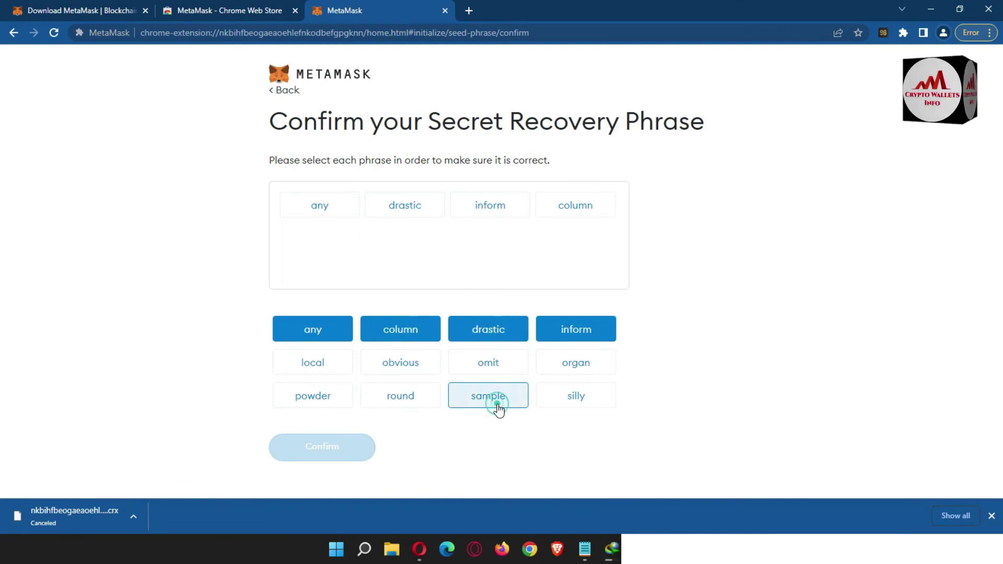
{"action": "left_click", "coordinate": [496, 405]}
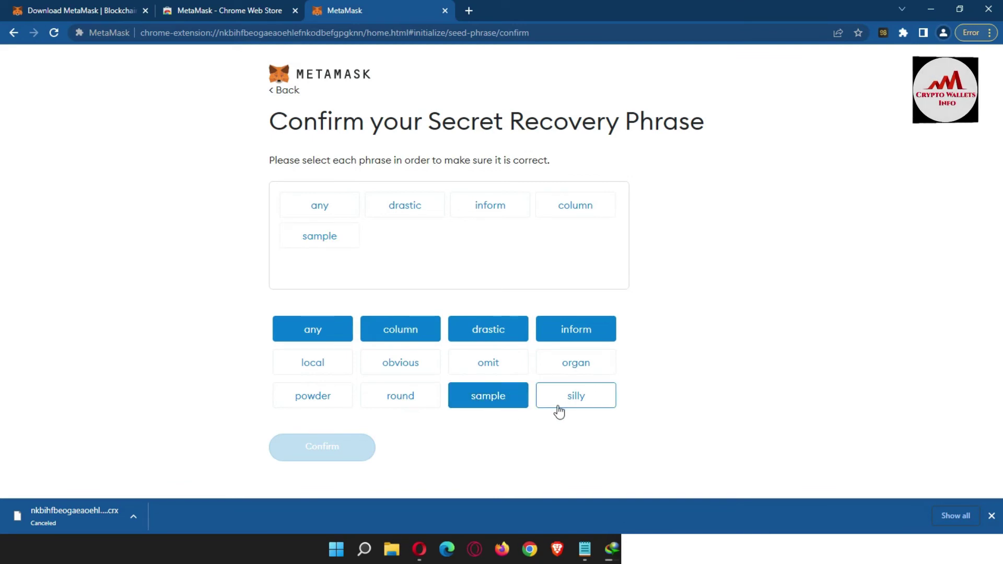
{"action": "left_click", "coordinate": [512, 361]}
{"action": "left_click", "coordinate": [769, 544]}
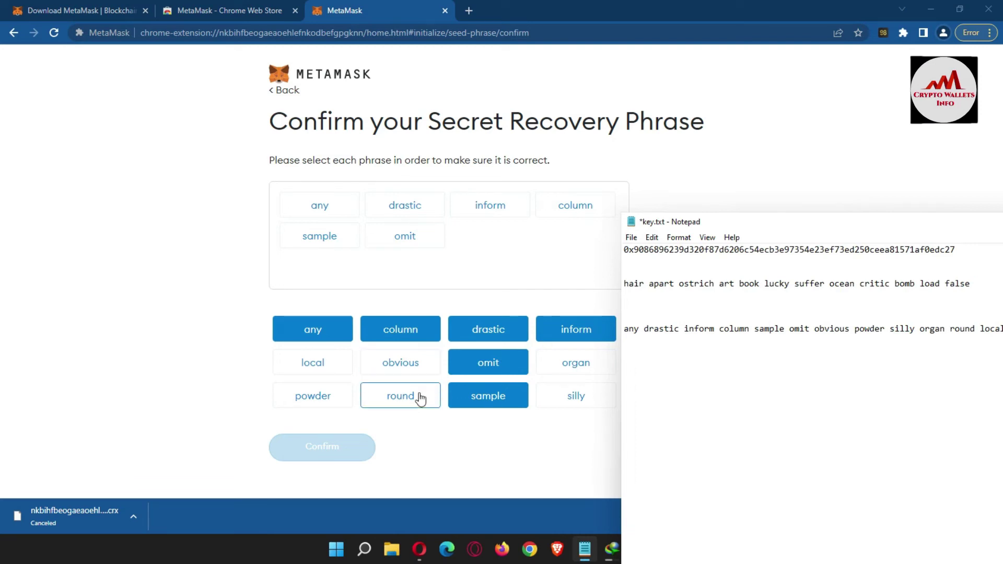
Step: Select the remaining six recovery words in order and confirm the phrase
{"action": "left_click", "coordinate": [399, 364]}
{"action": "left_click", "coordinate": [345, 389]}
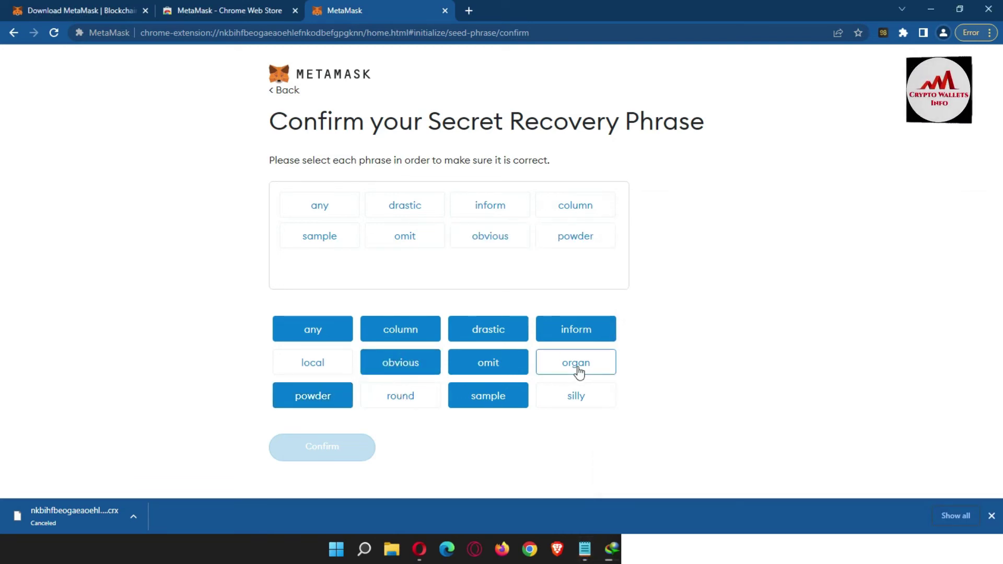
{"action": "left_click", "coordinate": [577, 399]}
{"action": "left_click", "coordinate": [729, 561]}
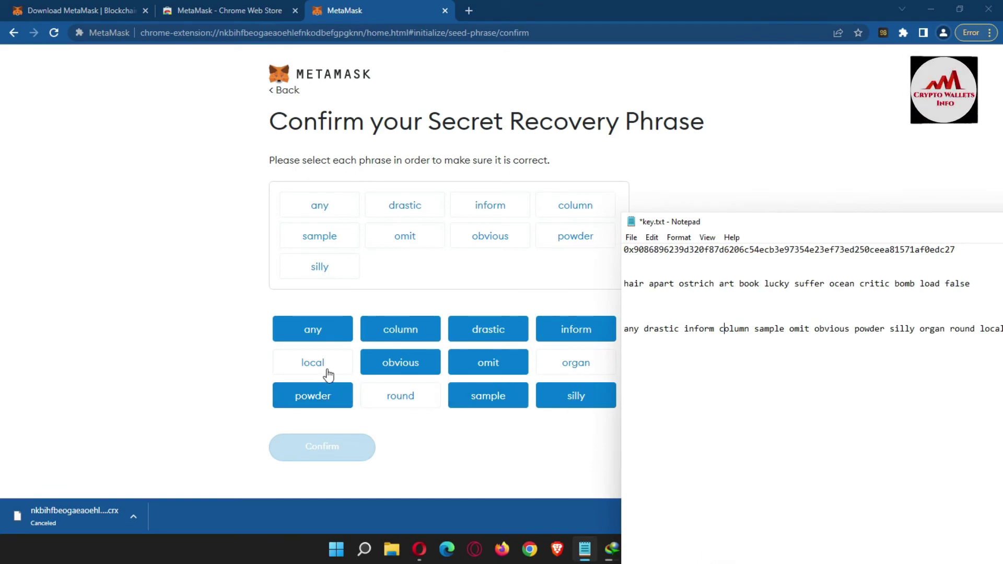
{"action": "left_click", "coordinate": [577, 368]}
{"action": "left_click", "coordinate": [369, 395]}
{"action": "left_click", "coordinate": [293, 362]}
{"action": "left_click", "coordinate": [334, 443]}
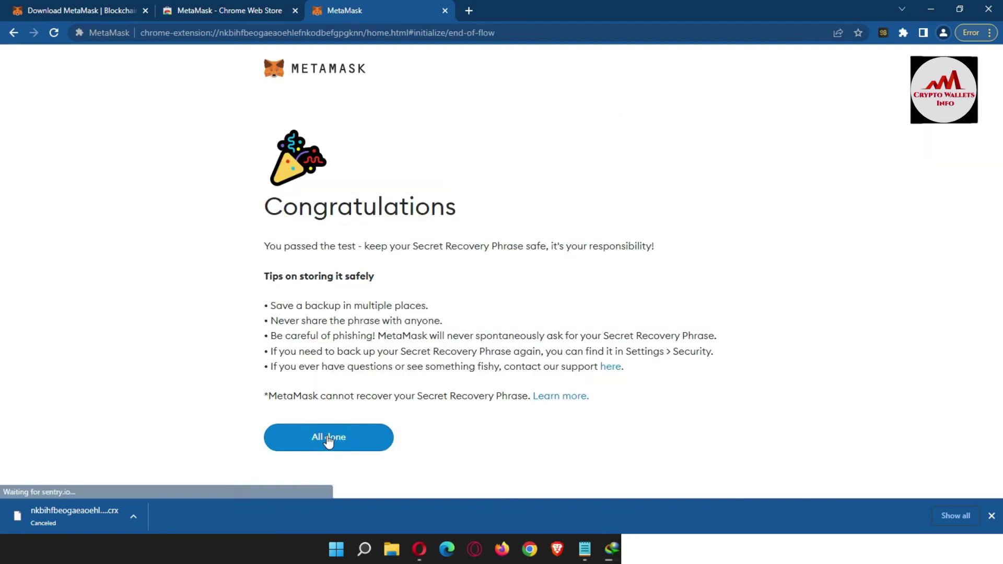
Step: Finish setup with All Done, then show the My accounts list from the Account 1 avatar
{"action": "left_click", "coordinate": [329, 439]}
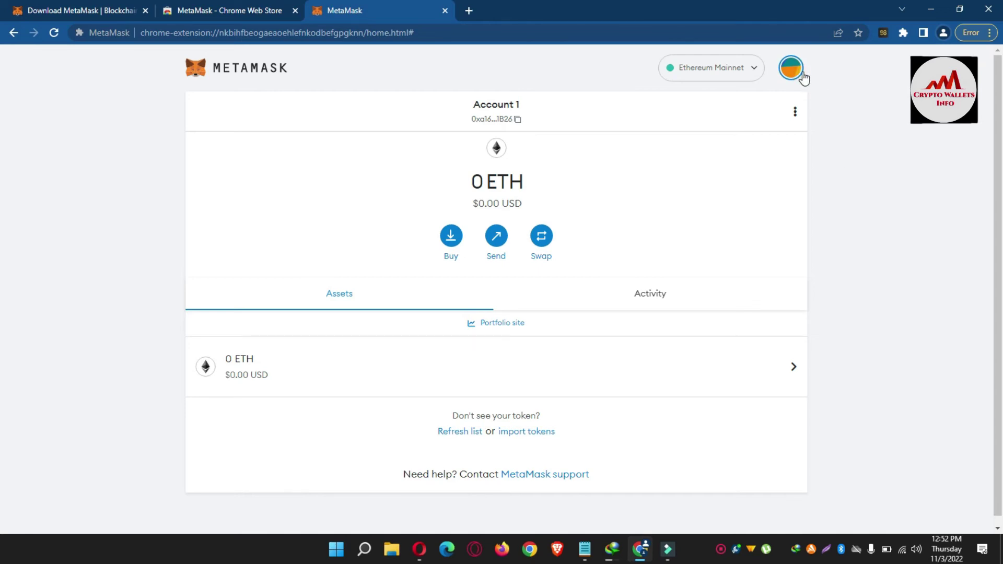
{"action": "left_click", "coordinate": [794, 72]}
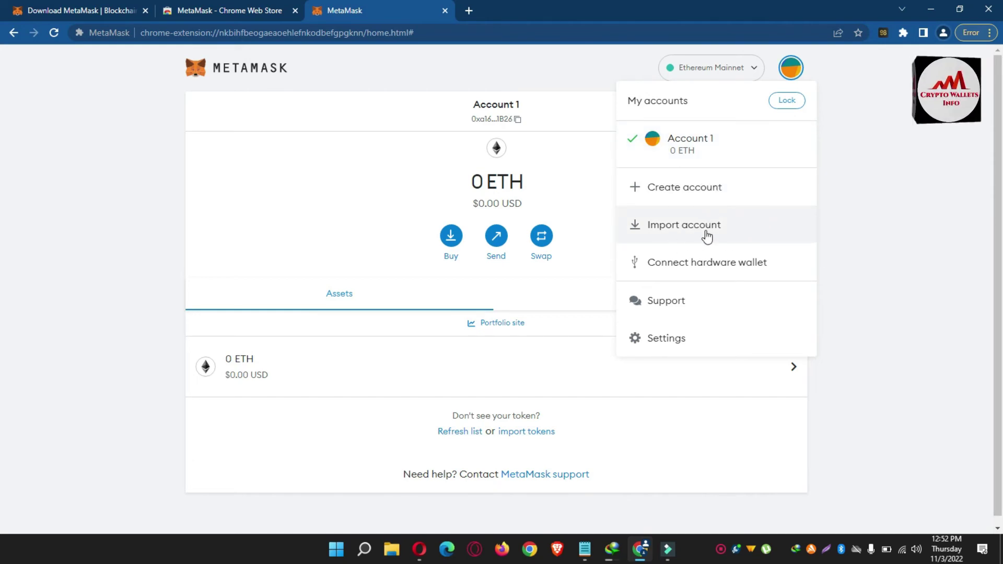
Step: Start Import account with Private Key as the import type
{"action": "left_click", "coordinate": [685, 225]}
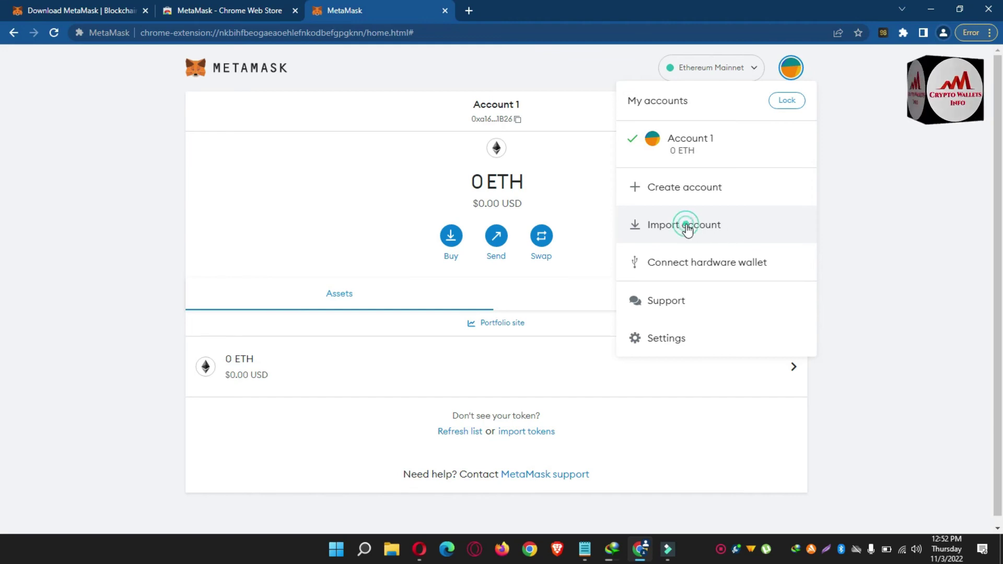
{"action": "left_click", "coordinate": [586, 225]}
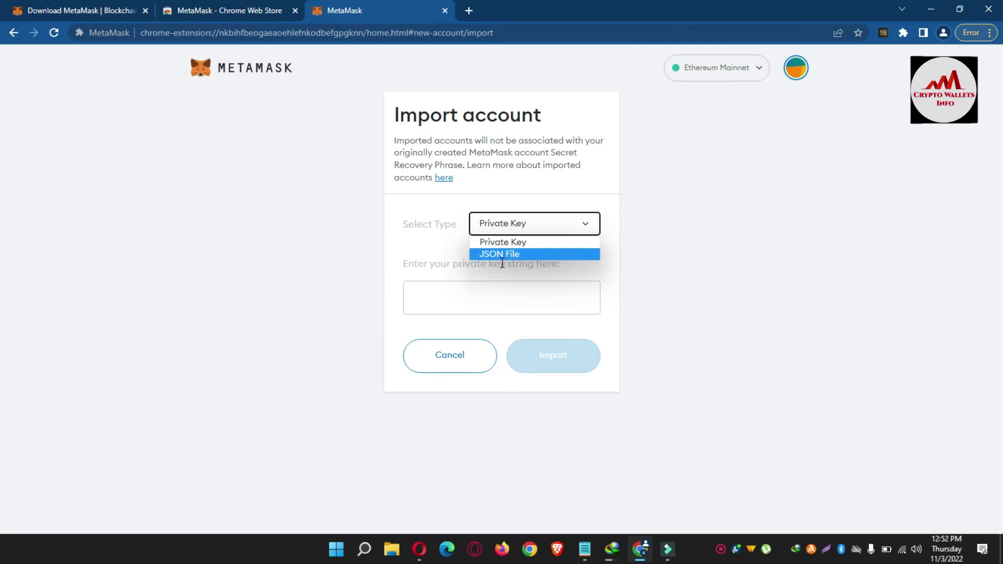
{"action": "left_click", "coordinate": [541, 241]}
{"action": "left_click", "coordinate": [488, 286]}
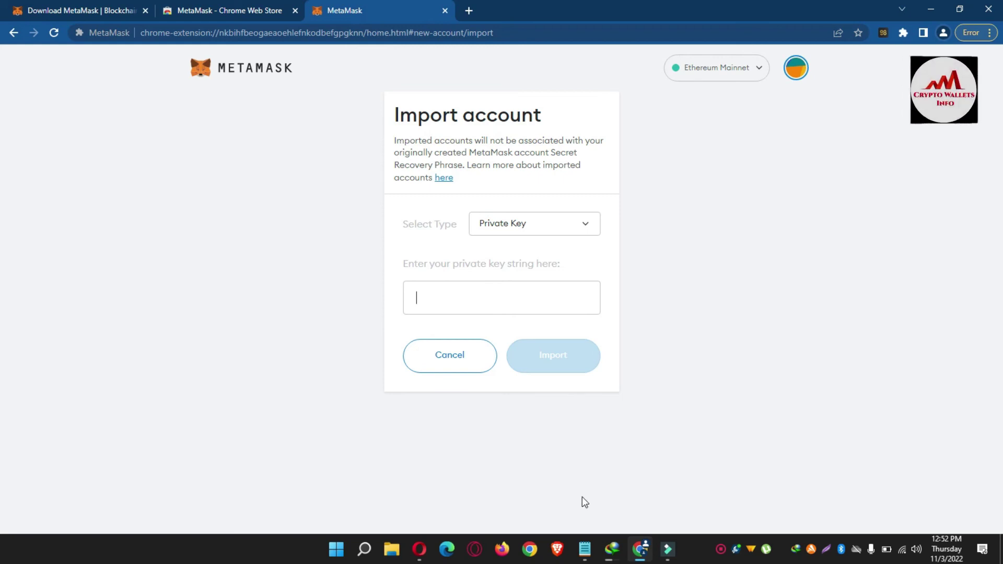
Step: Copy the private key from key.txt, paste it into the key field, and import
{"action": "left_click", "coordinate": [585, 548]}
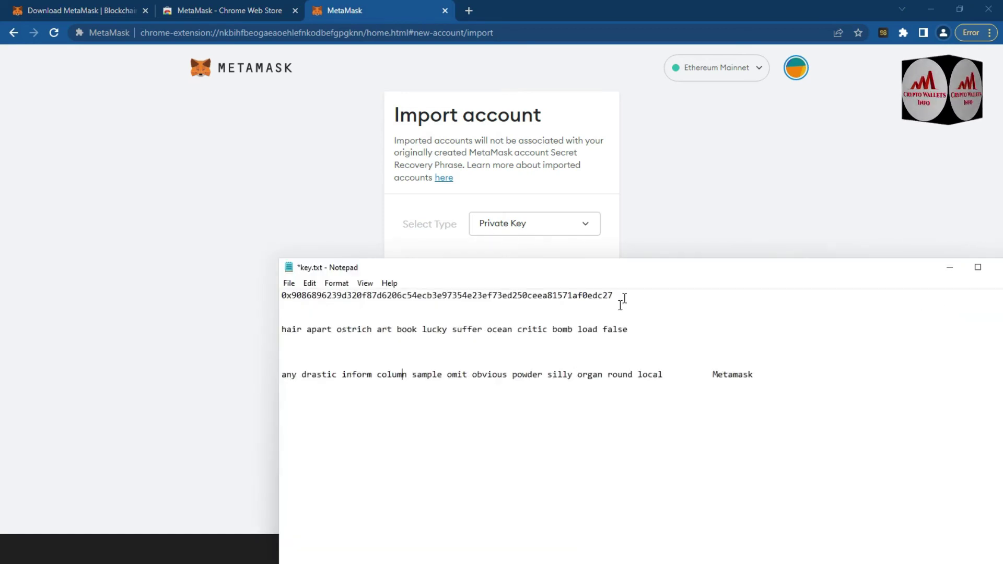
{"action": "left_click_drag", "start_coordinate": [625, 295], "coordinate": [255, 293]}
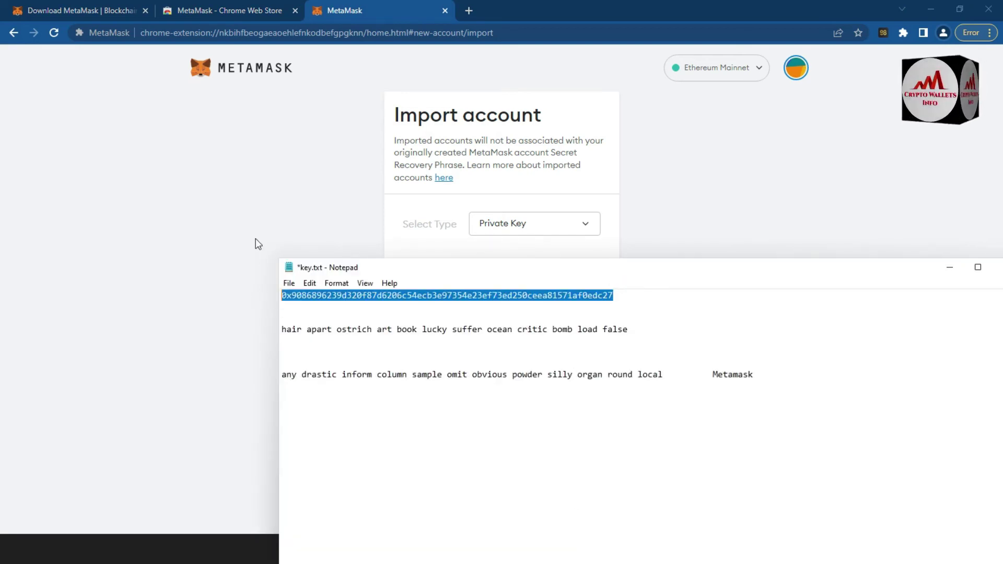
{"action": "left_click", "coordinate": [429, 223]}
{"action": "left_click", "coordinate": [443, 295]}
{"action": "key", "text": "ctrl+v"}
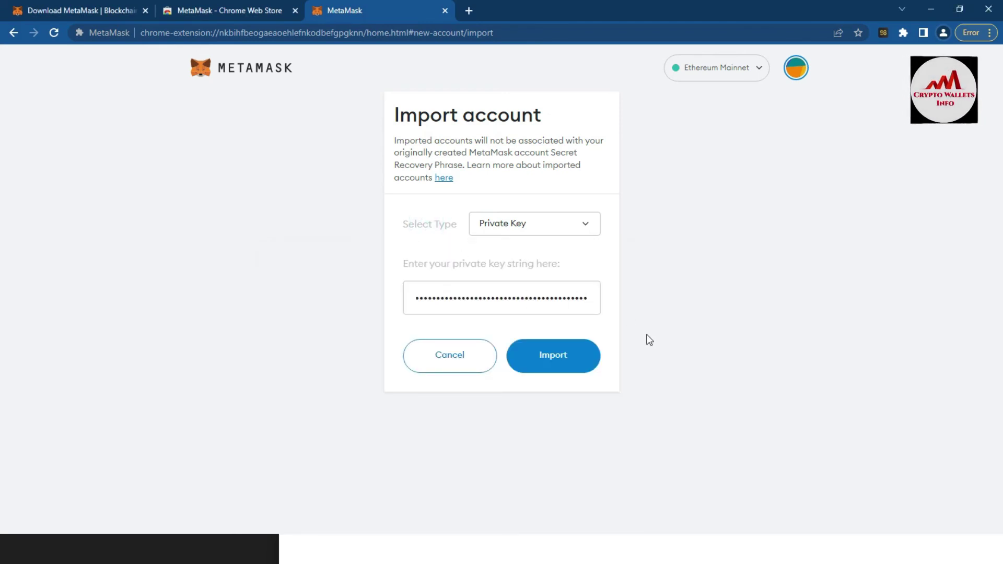
{"action": "left_click", "coordinate": [563, 355]}
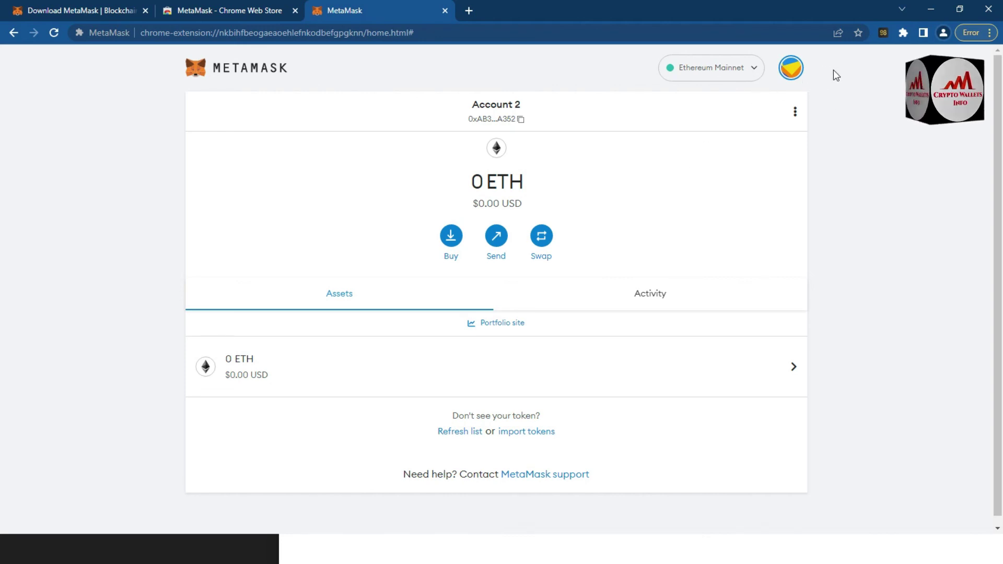
Step: Check My accounts lists Account 2 (Imported) beside Account 1, then close the list
{"action": "left_click", "coordinate": [798, 73]}
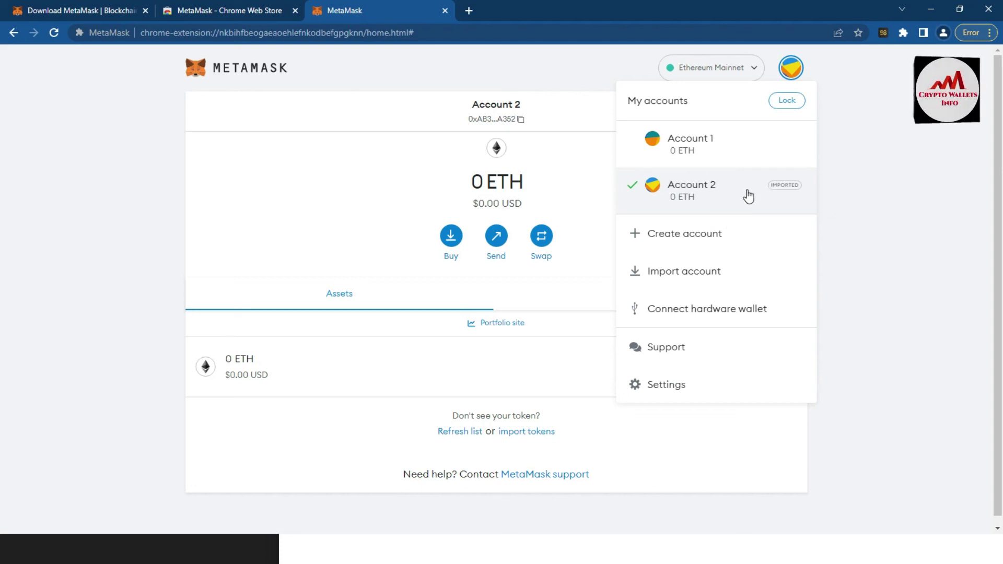
{"action": "left_click", "coordinate": [352, 198]}
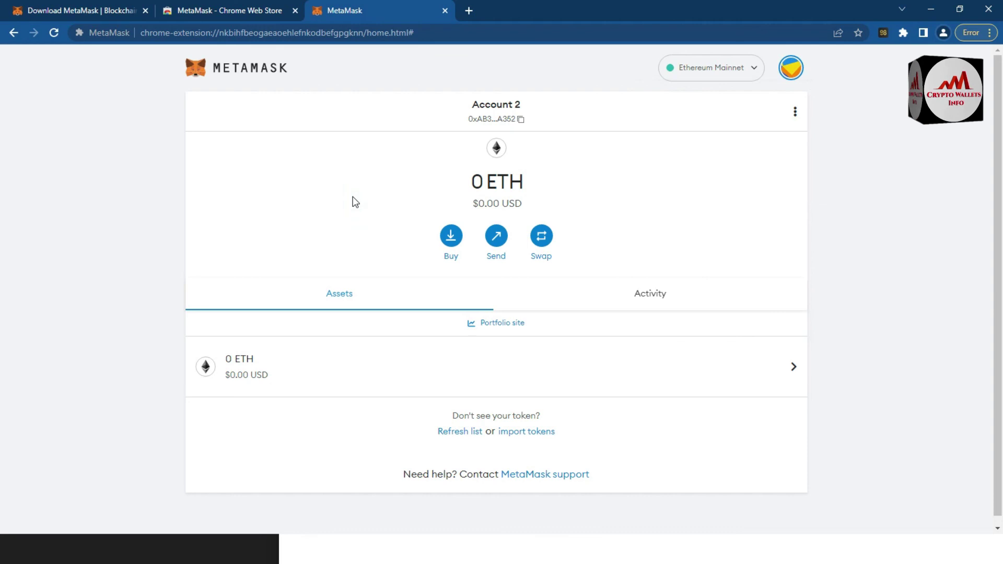
{"action": "left_click", "coordinate": [244, 548]}
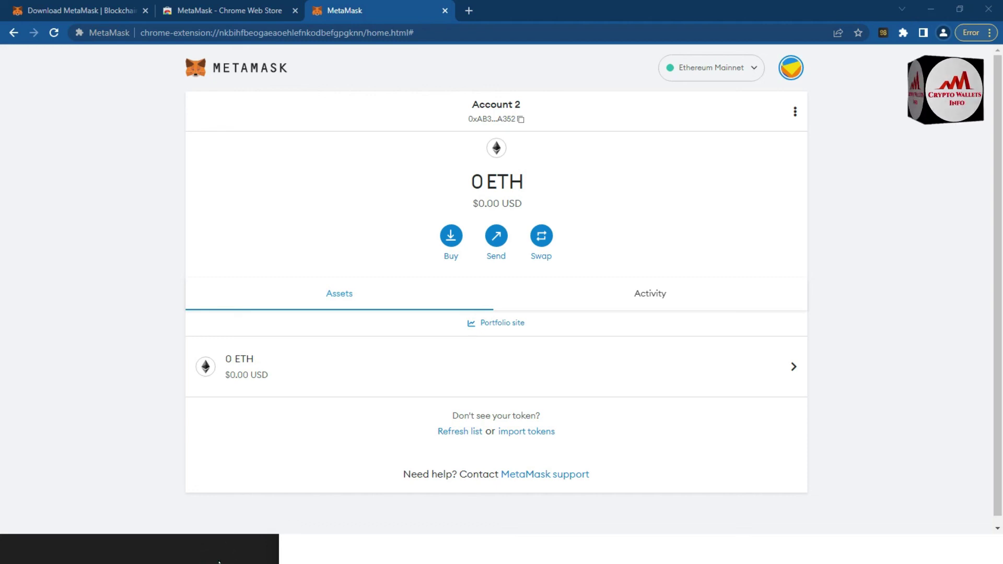
Step: Minimize the MetaMask Chrome window and scroll the Crypto Wallets Info channel page in Opera
{"action": "left_click", "coordinate": [935, 13]}
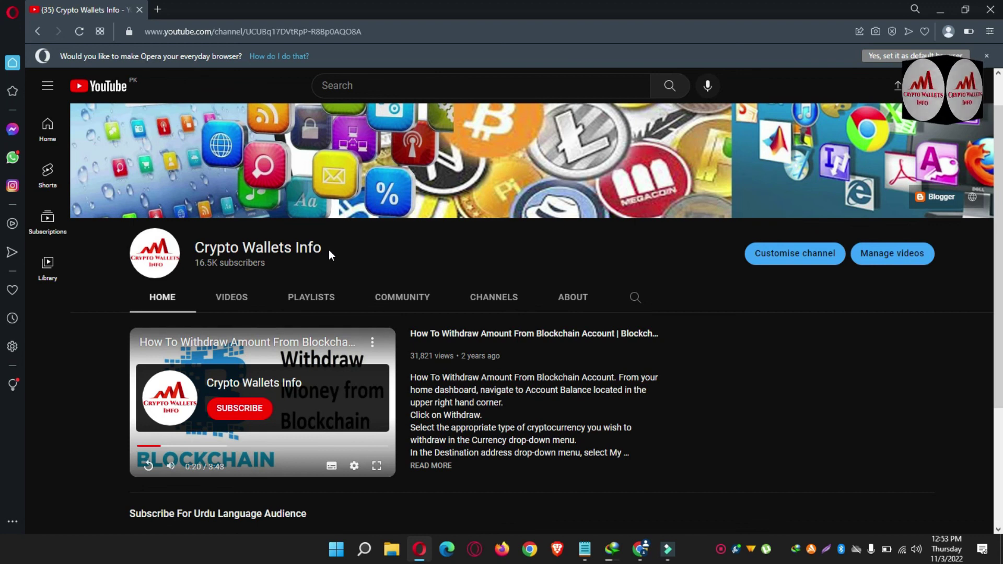
{"action": "scroll", "coordinate": [1, 224], "scroll_direction": "down", "scroll_amount": 3}
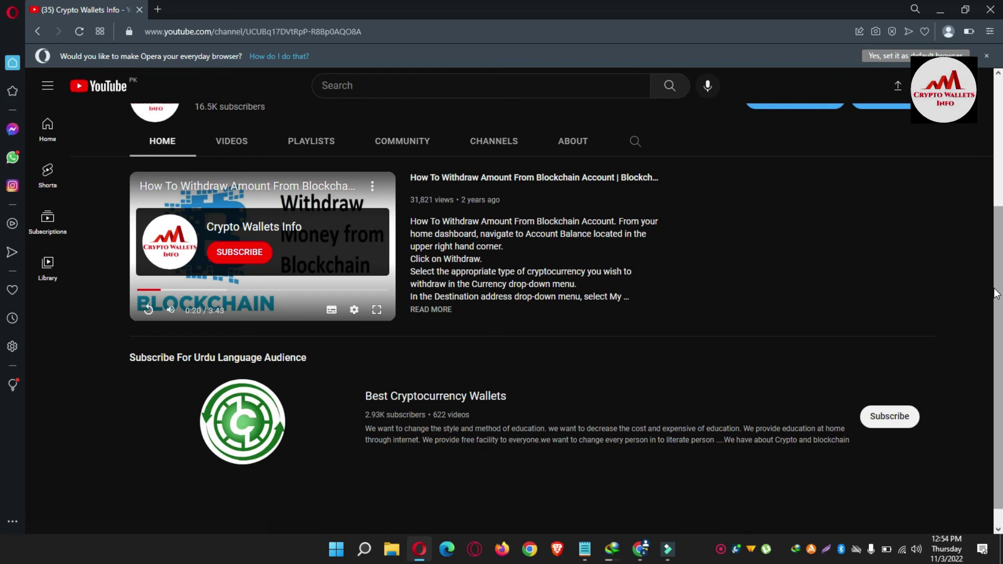
{"action": "scroll", "coordinate": [1, 182], "scroll_direction": "up", "scroll_amount": 3}
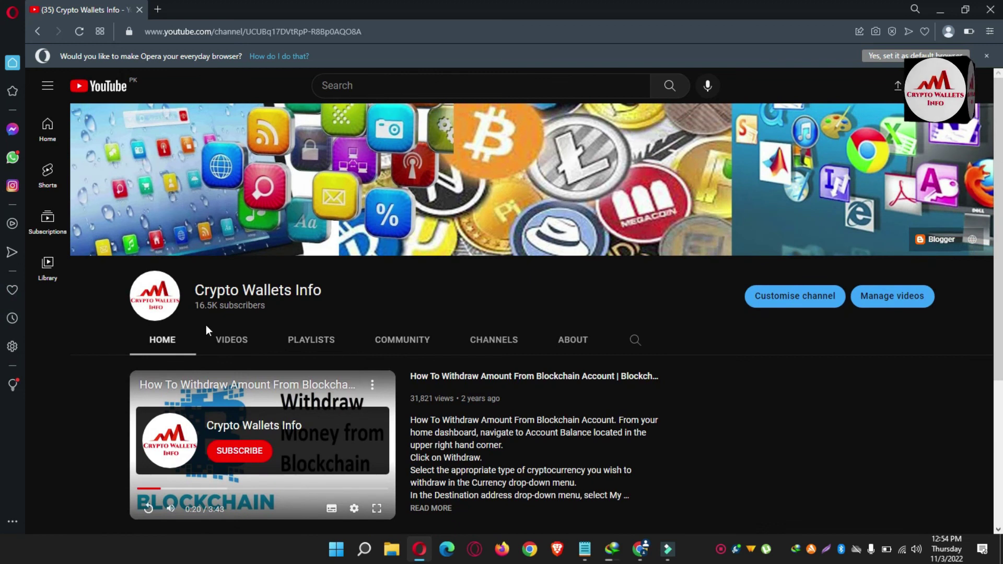
Step: Show the channel's VIDEOS tab and browse the uploads, including the Coin98 and MetaMask tutorials
{"action": "left_click", "coordinate": [235, 339]}
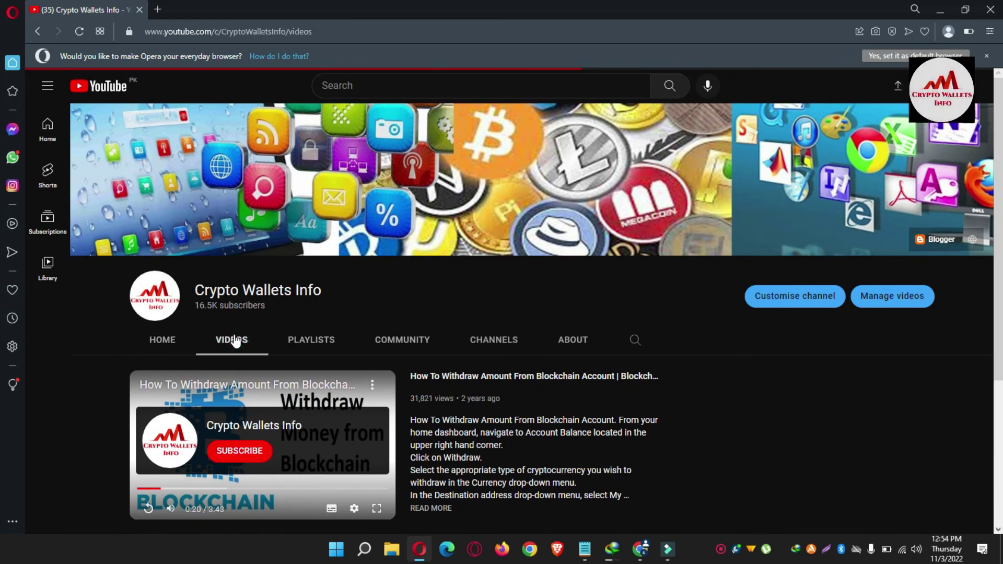
{"action": "scroll", "coordinate": [2, 144], "scroll_direction": "down", "scroll_amount": 3}
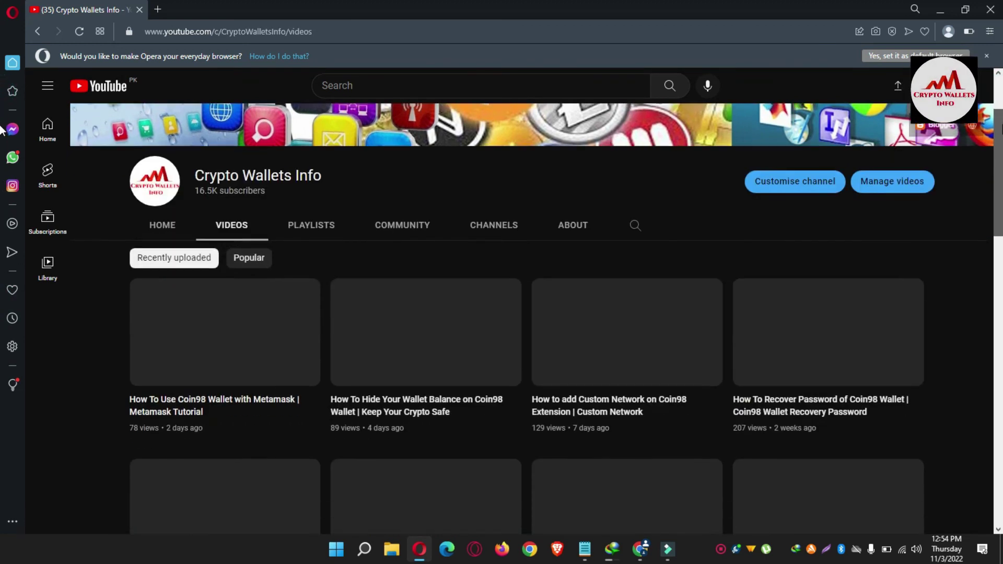
{"action": "scroll", "coordinate": [2, 156], "scroll_direction": "down", "scroll_amount": 2}
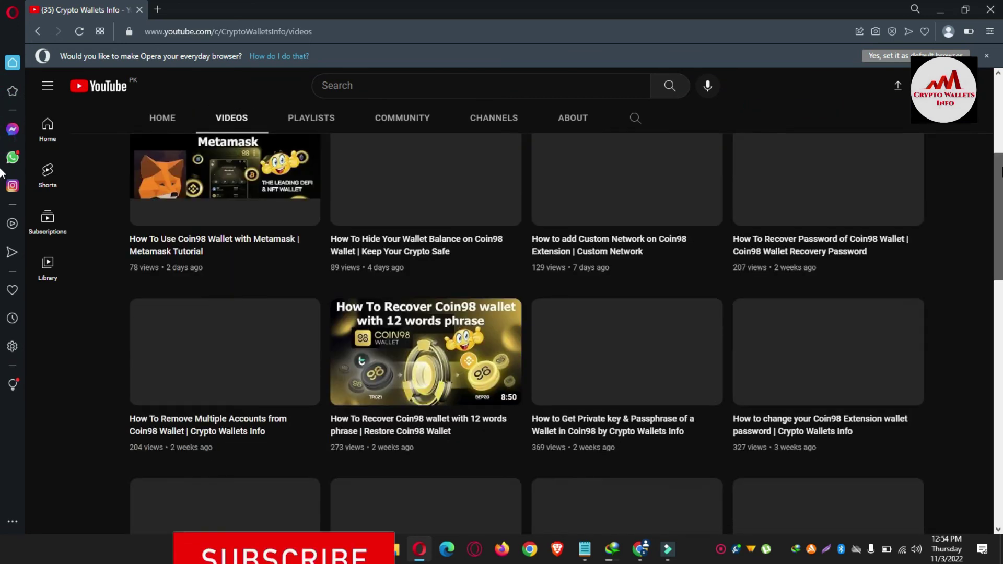
{"action": "scroll", "coordinate": [2, 172], "scroll_direction": "down", "scroll_amount": 4}
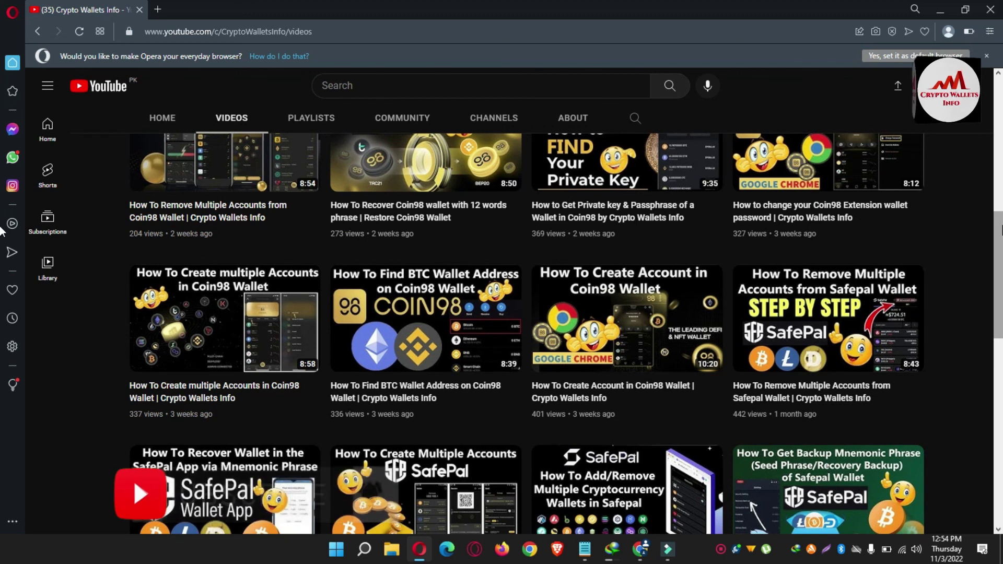
{"action": "scroll", "coordinate": [2, 182], "scroll_direction": "up", "scroll_amount": 3}
{"action": "scroll", "coordinate": [2, 182], "scroll_direction": "up", "scroll_amount": 5}
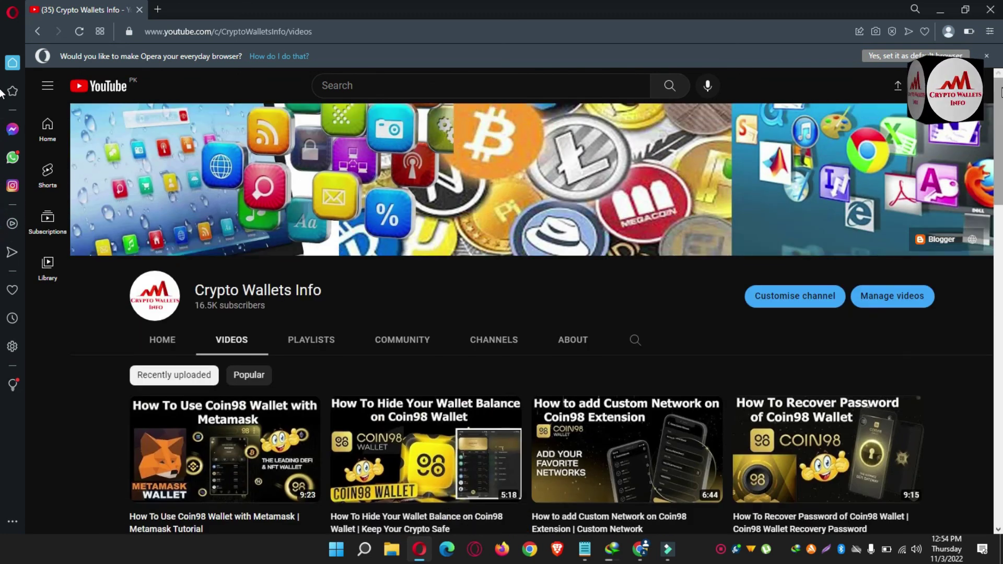